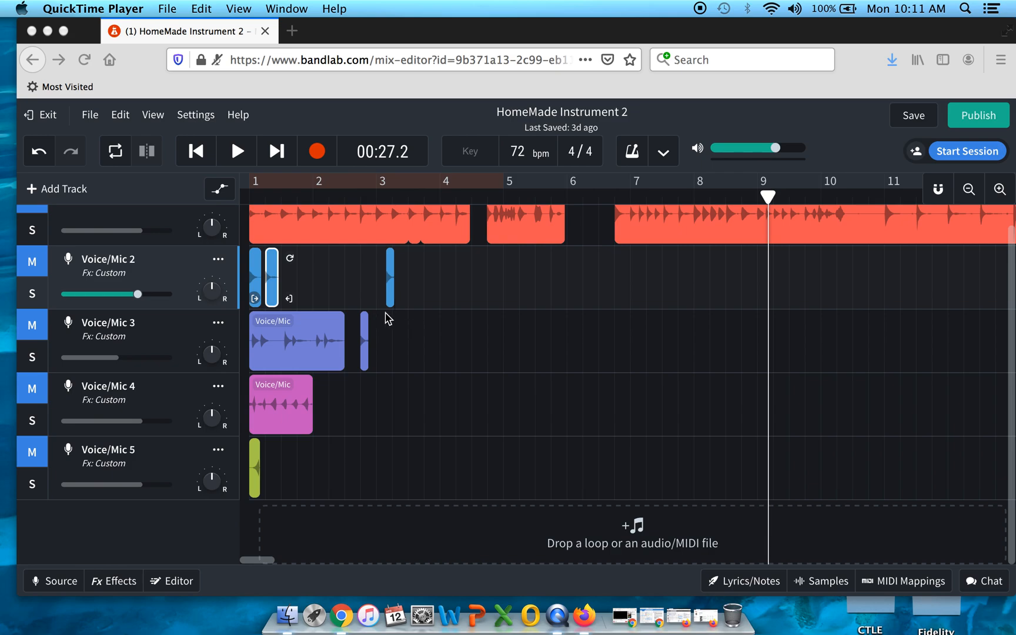
Step: Move the third clip on the Voice/Mic 2 track back to about bar 2
scroll(380, 297, "up", 1)
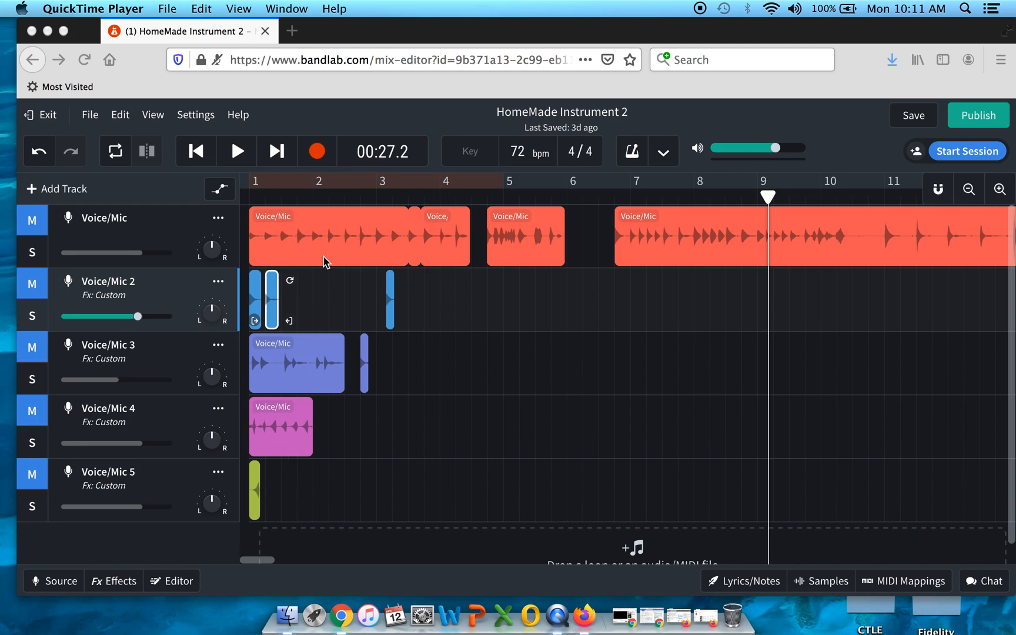
left_click(389, 292)
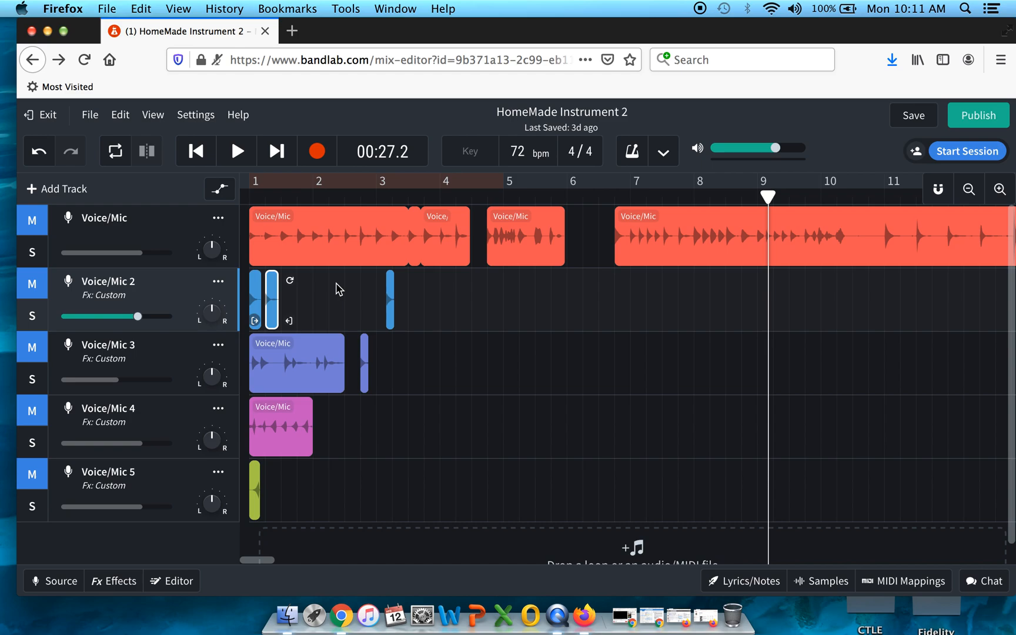
left_click_drag(393, 309, 318, 303)
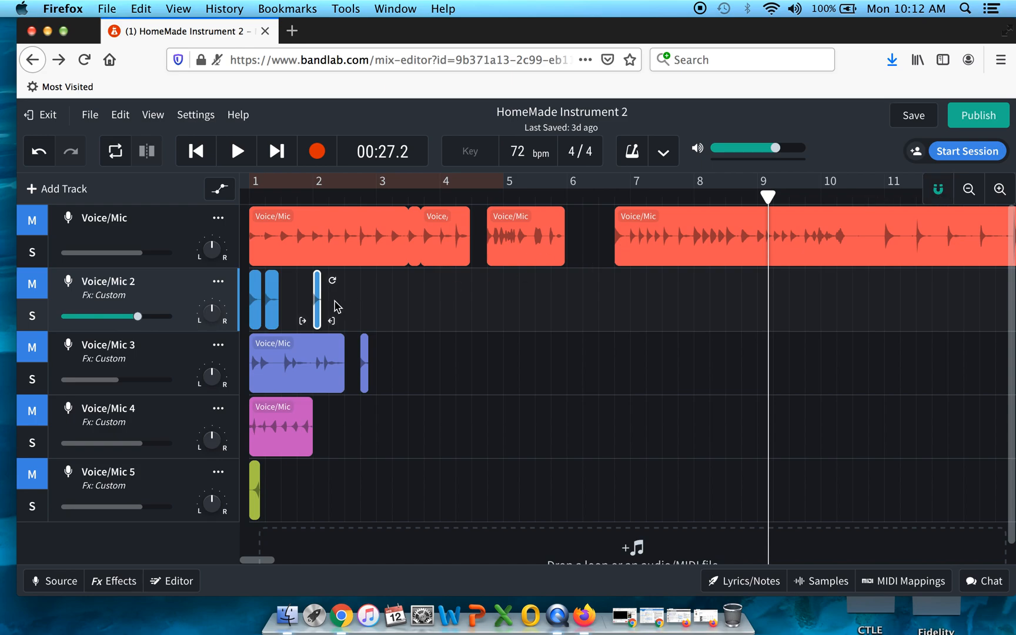
mouse_move(320, 301)
left_mouse_down()
mouse_move(344, 302)
mouse_move(334, 302)
left_mouse_up()
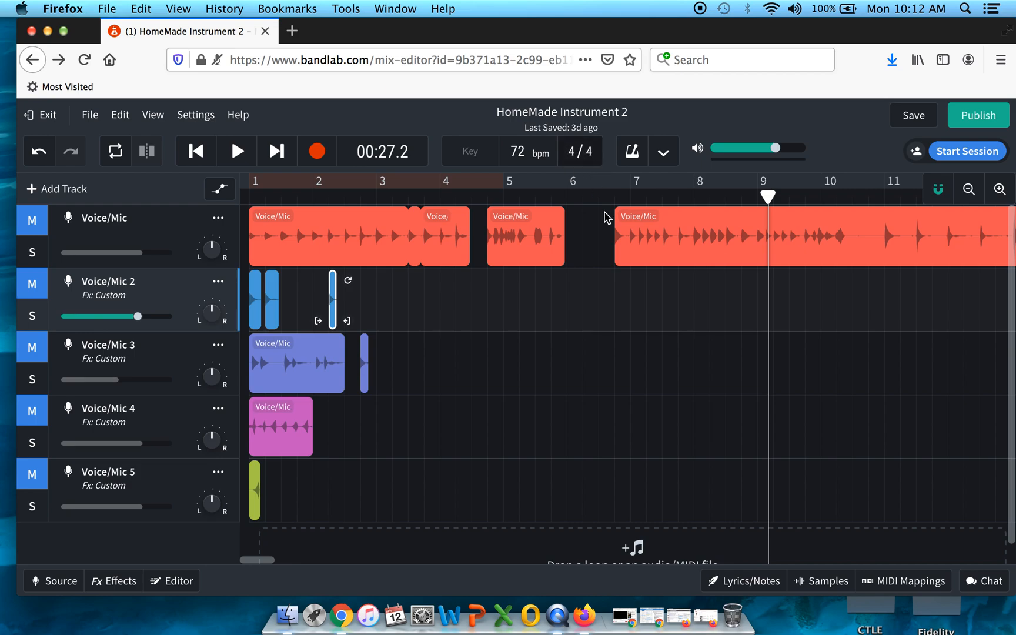
Step: Move the playhead to the start of bar 6
left_click(772, 194)
left_click_drag(704, 200, 567, 196)
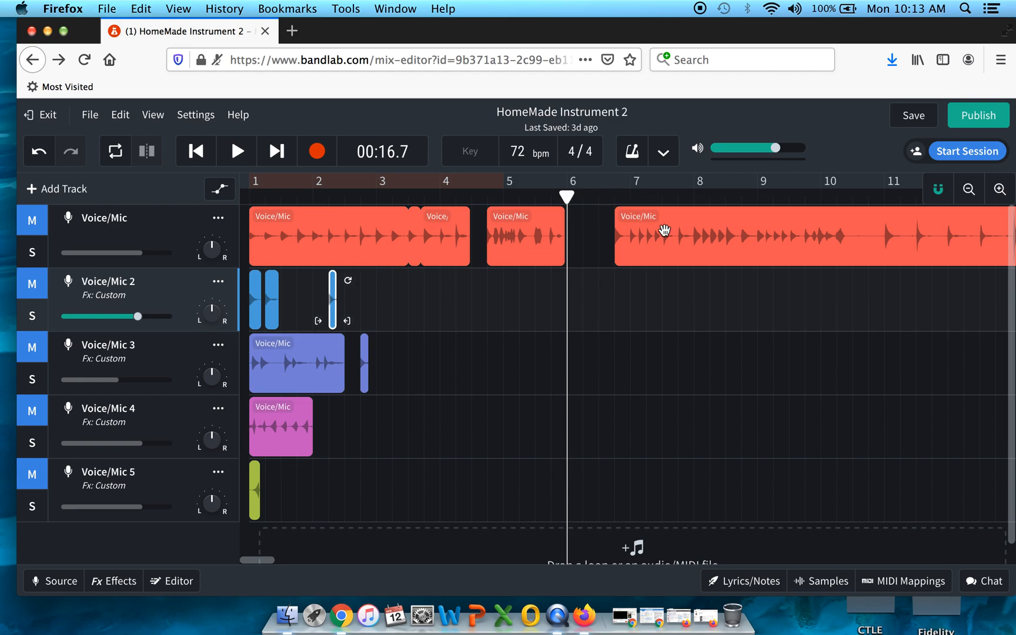
left_click(998, 190)
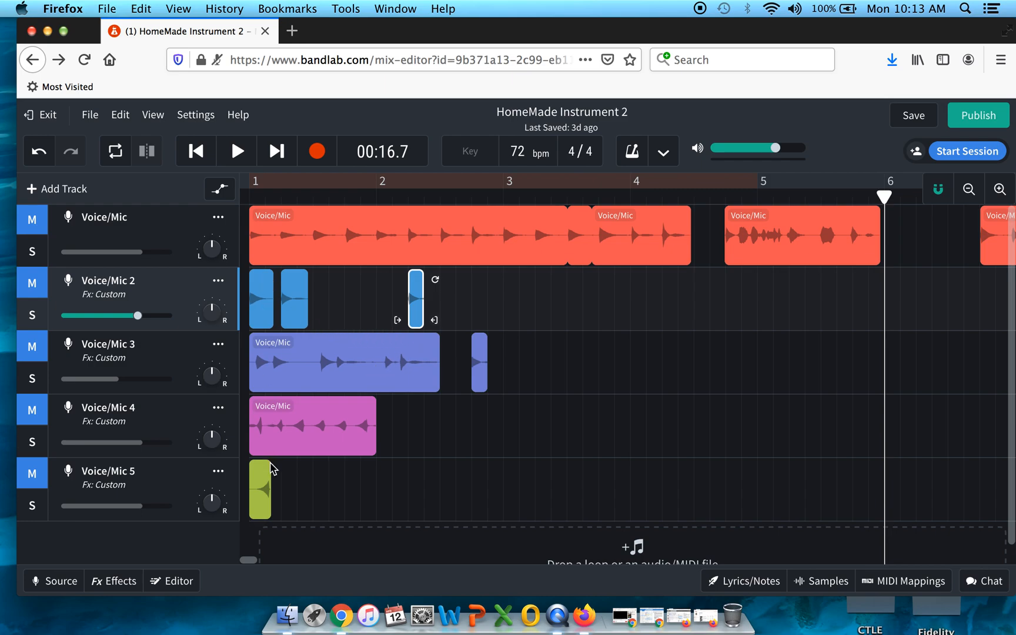
left_click(263, 476)
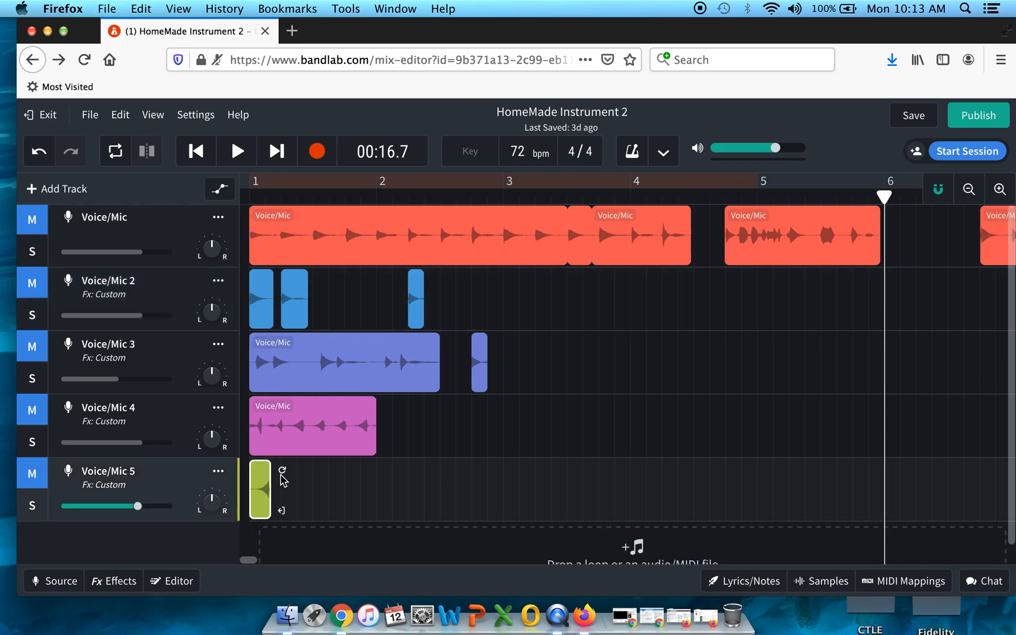
left_click_drag(299, 473, 642, 476)
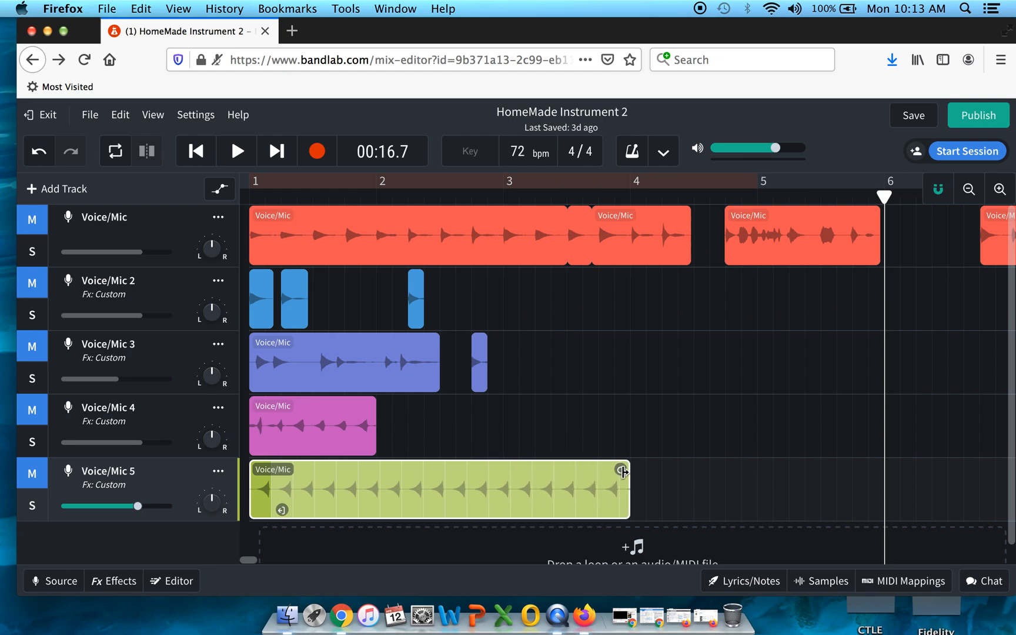
left_click_drag(622, 471, 258, 474)
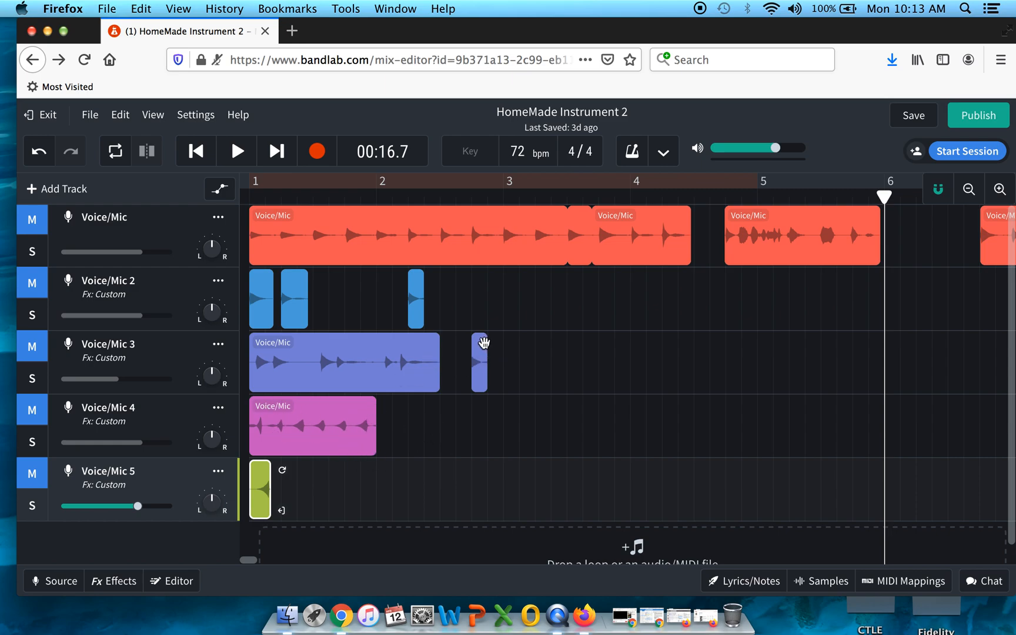
left_click(480, 346)
mouse_move(501, 346)
left_mouse_down()
mouse_move(790, 352)
mouse_move(482, 348)
left_mouse_up()
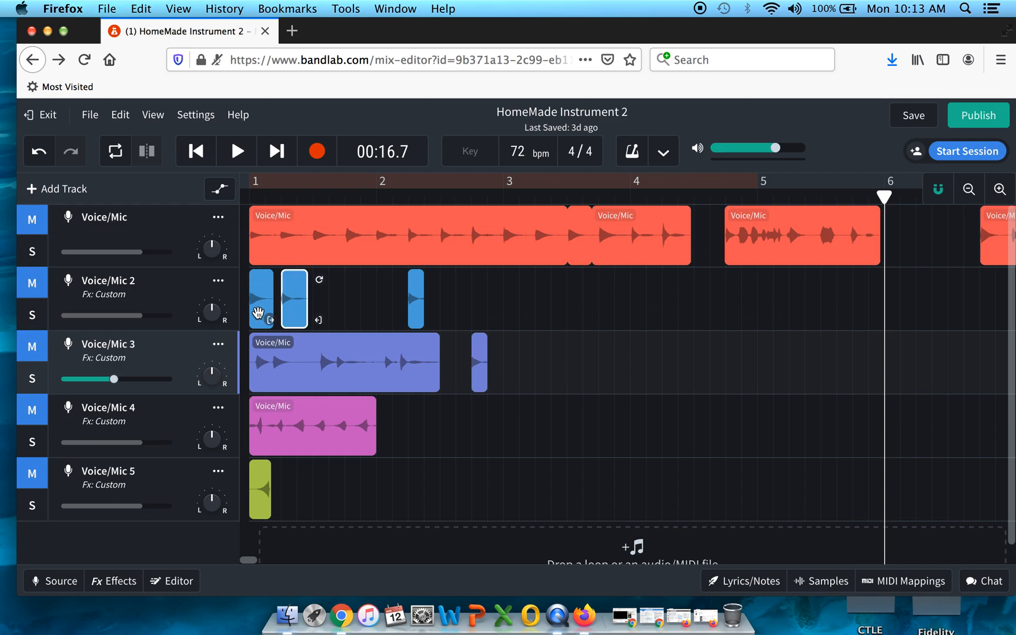
Step: Move the first Voice/Mic 2 clip to just after beat 1.3
left_click(254, 306)
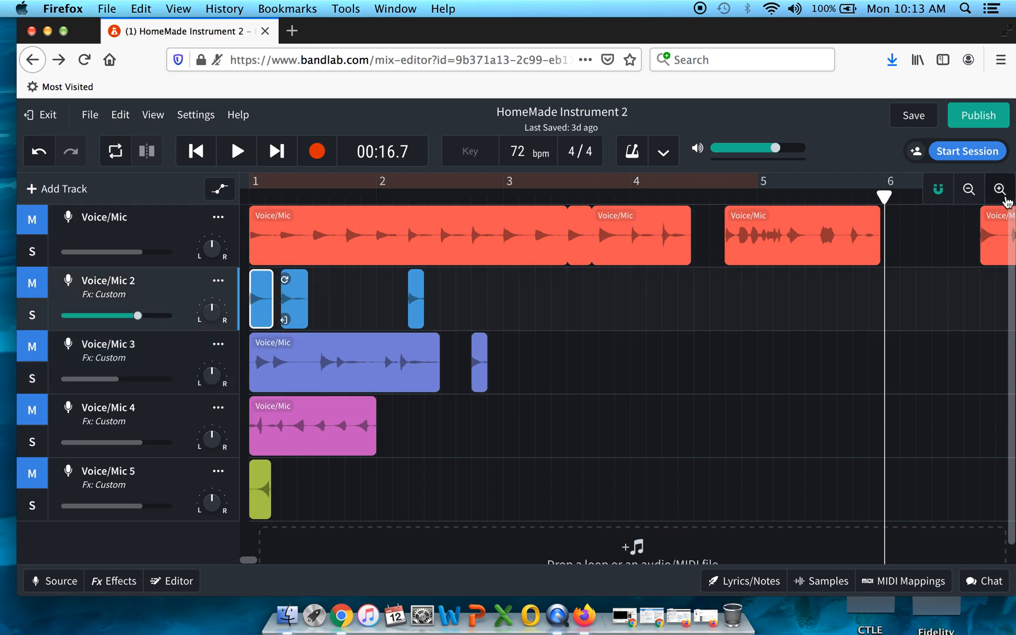
left_click(1000, 189)
scroll(386, 306, "left", 10)
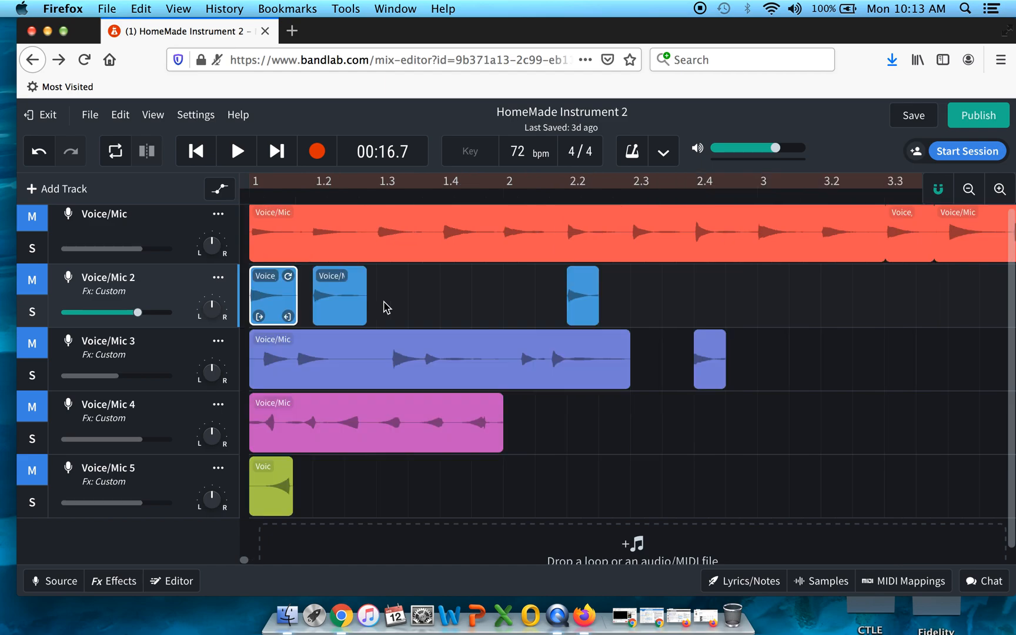
left_click_drag(278, 303, 433, 320)
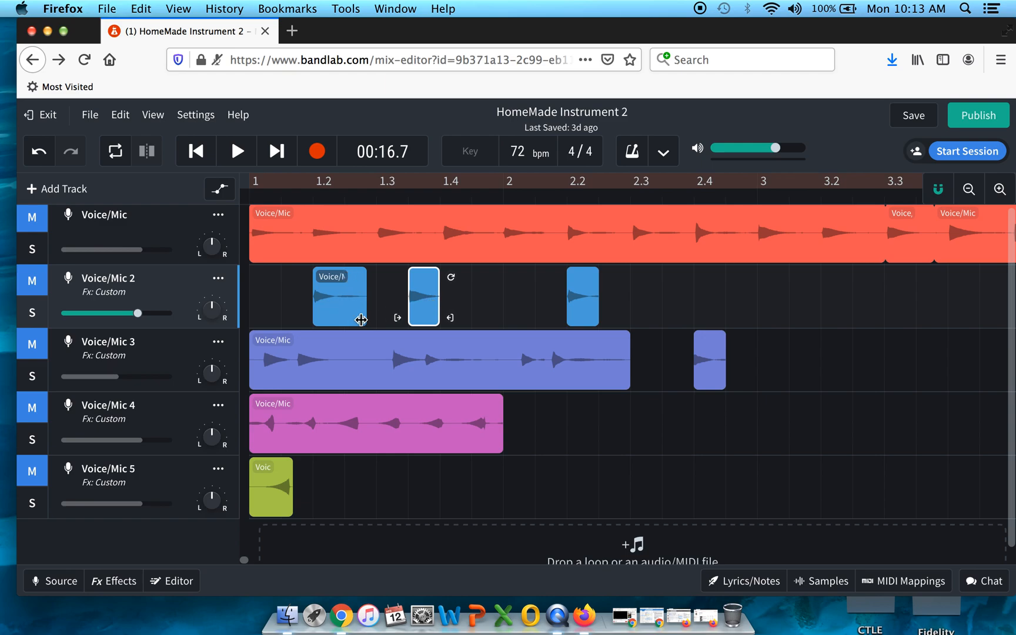
Step: Shift the remaining two Voice/Mic 2 clips slightly earlier, to just after bar 1 and bar 2
mouse_move(338, 318)
left_mouse_down()
mouse_move(306, 317)
mouse_move(333, 320)
left_mouse_up()
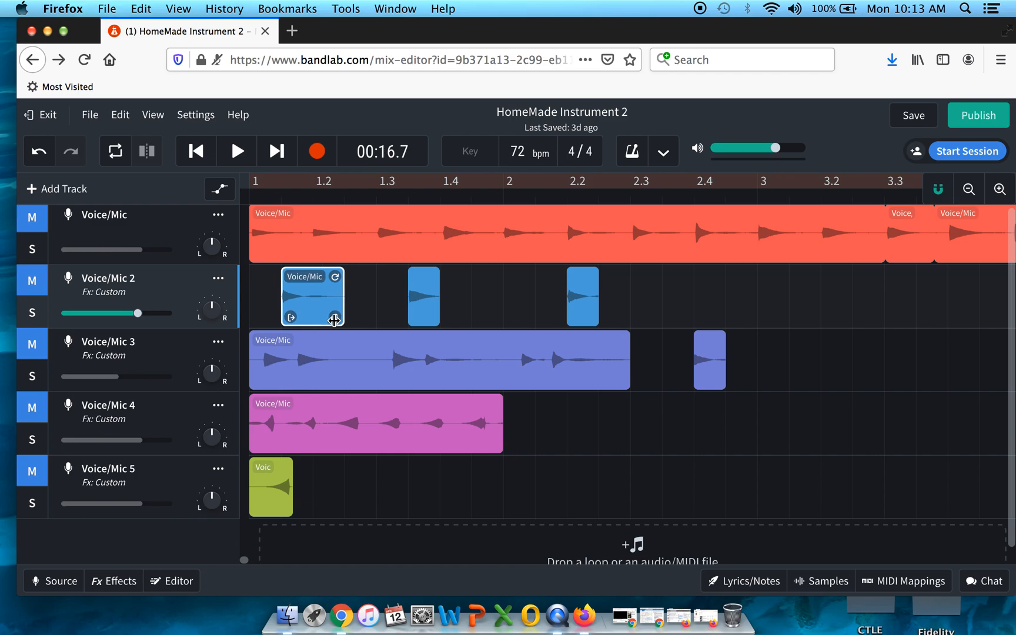
left_click_drag(588, 295, 555, 297)
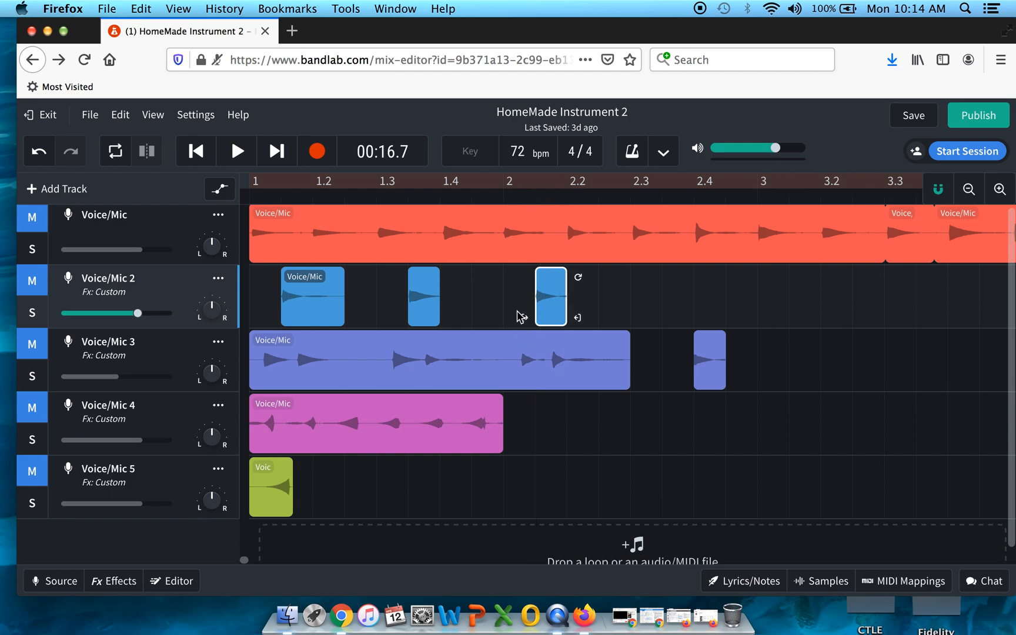
Step: Lengthen the Voice/Mic 2 clip near beat 1.3 so it ends just past beat 1.4
left_click(438, 312)
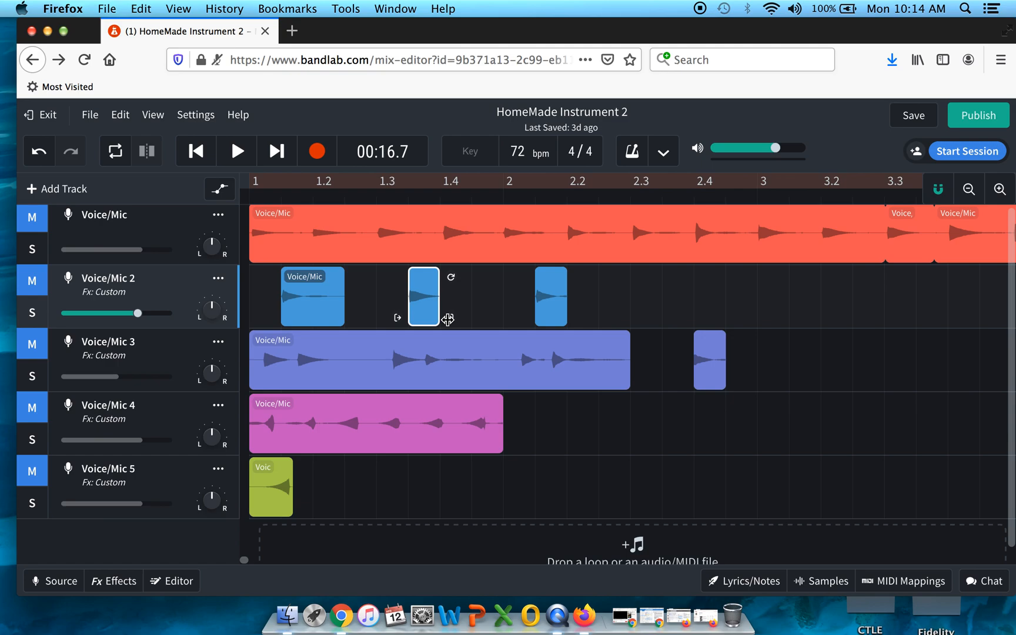
left_click_drag(454, 316, 478, 318)
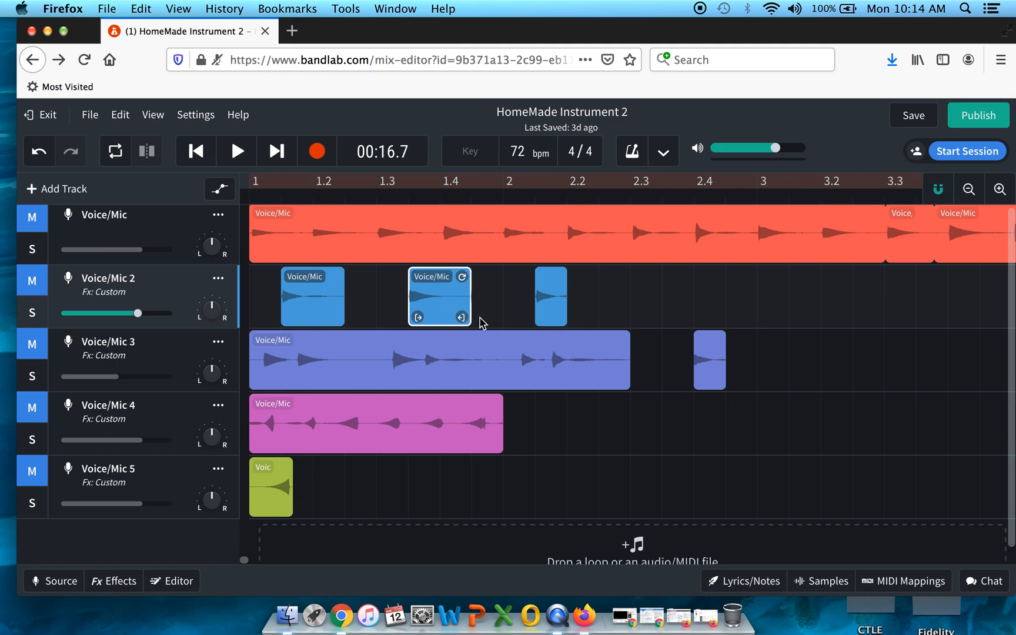
Step: Shift the short Voice/Mic 3 clip slightly earlier and shorten the Voice/Mic 5 clip
left_click_drag(705, 349, 674, 352)
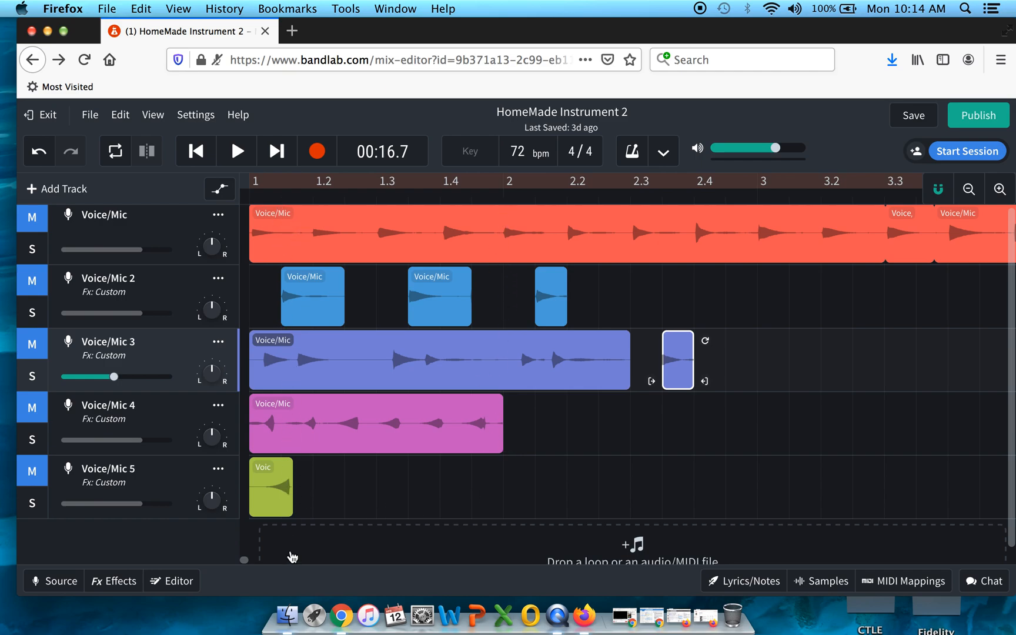
left_click_drag(268, 488, 279, 508)
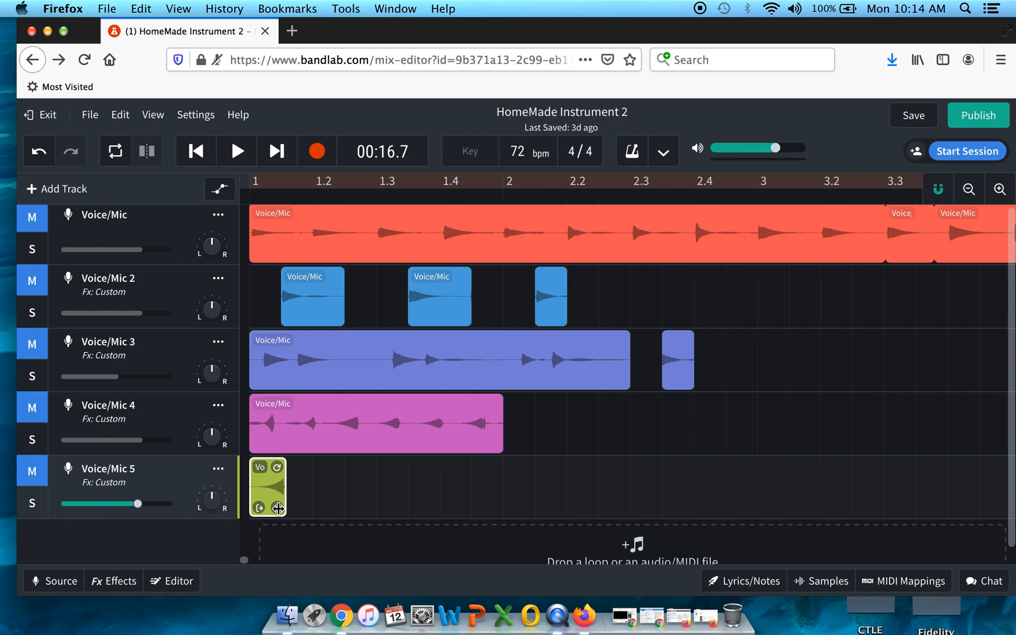
mouse_move(263, 509)
left_mouse_down()
mouse_move(266, 499)
mouse_move(257, 508)
mouse_move(280, 506)
mouse_move(244, 507)
left_mouse_up()
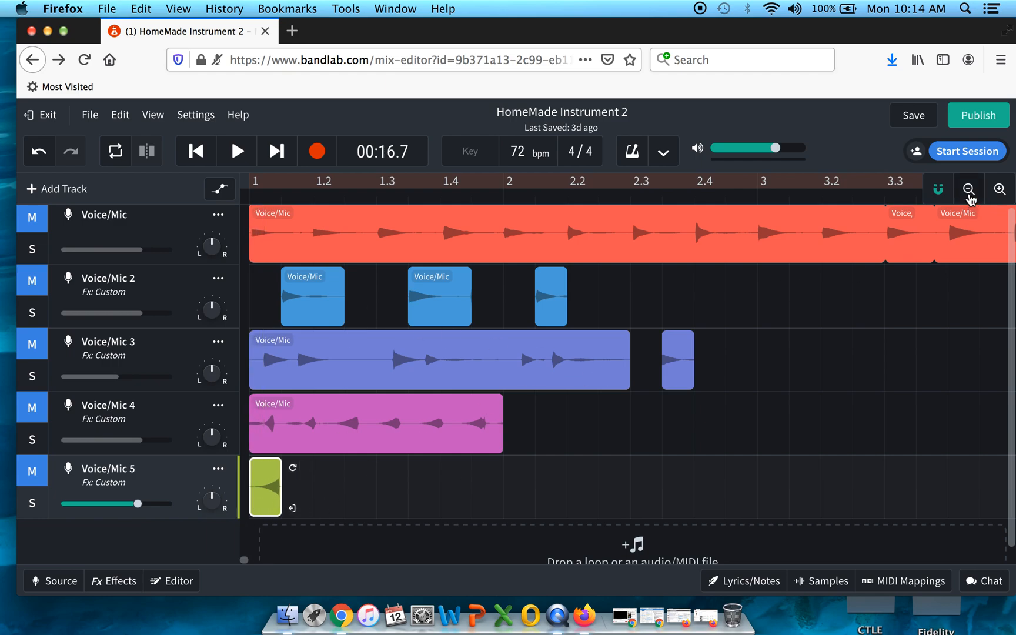
Step: Add a new Drum Machine track to the project
left_click(968, 189)
left_click(968, 190)
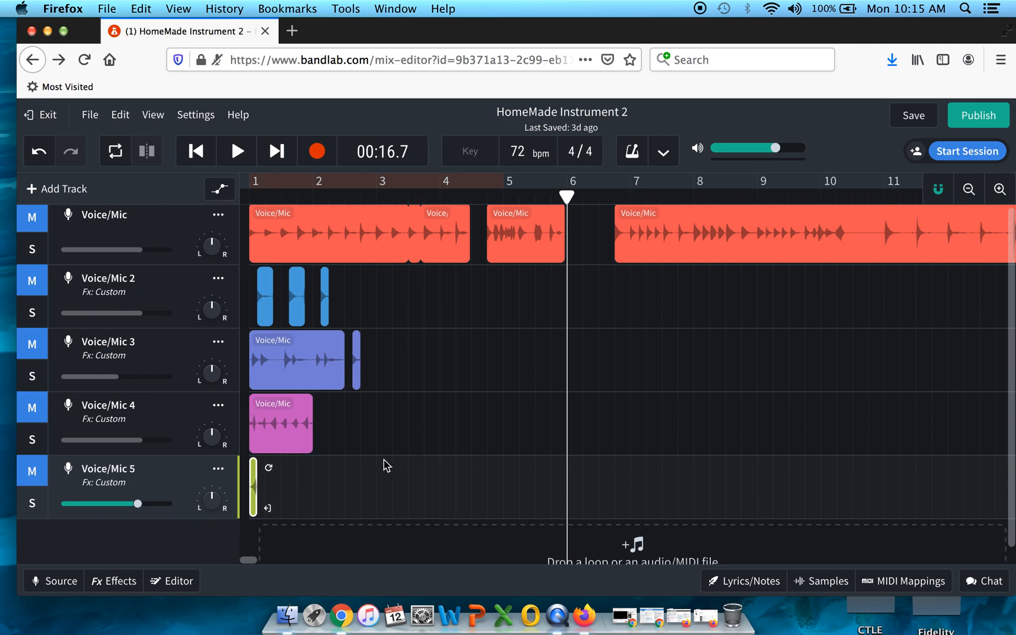
left_click(47, 189)
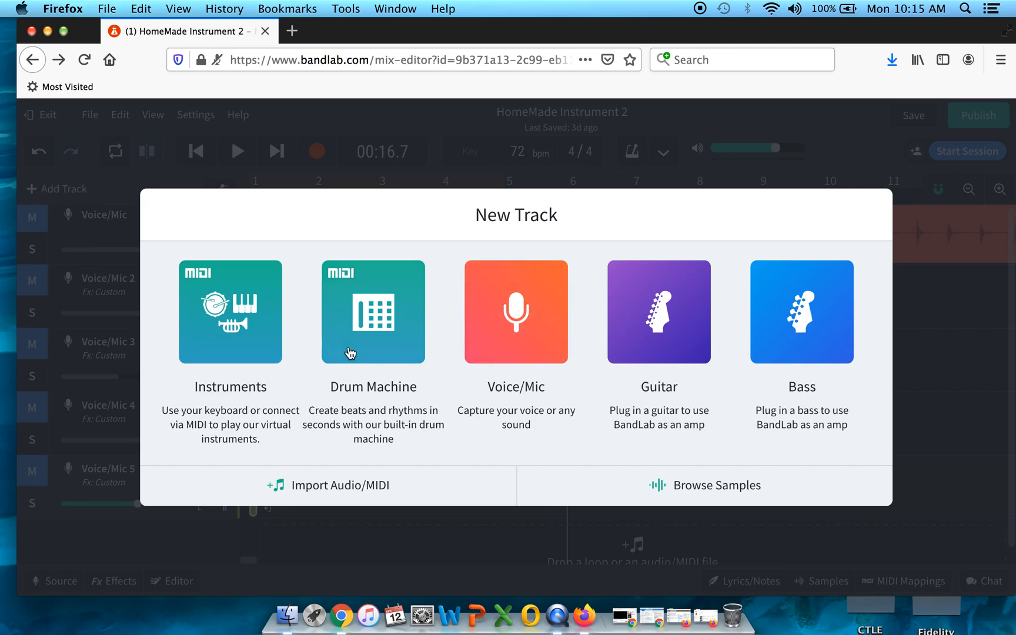
left_click(379, 324)
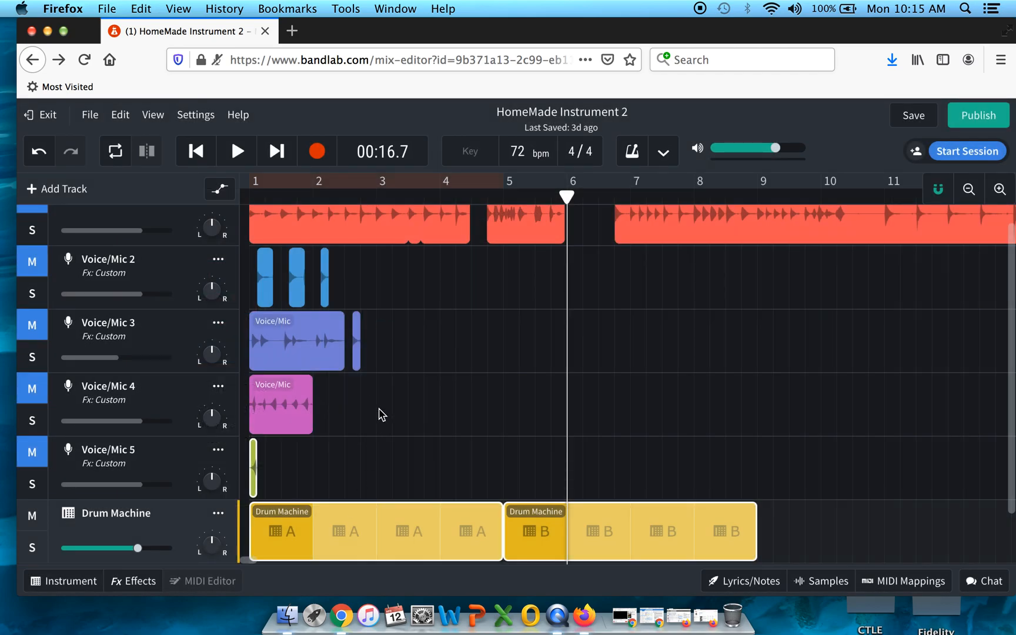
Step: Move the playhead to the start of bar 5
scroll(379, 414, "down", 2)
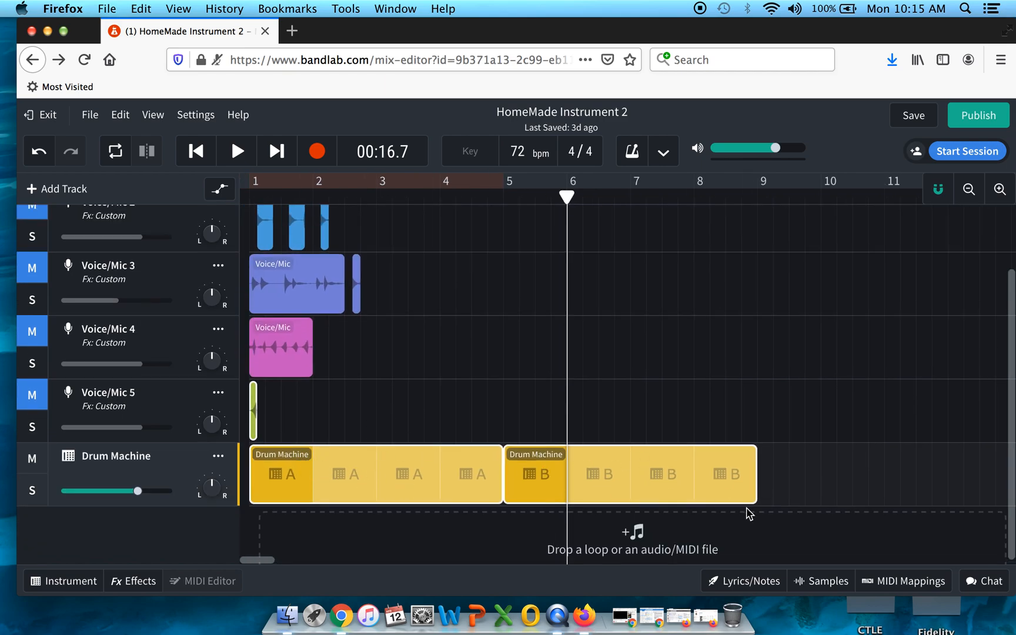
scroll(504, 410, "up", 3)
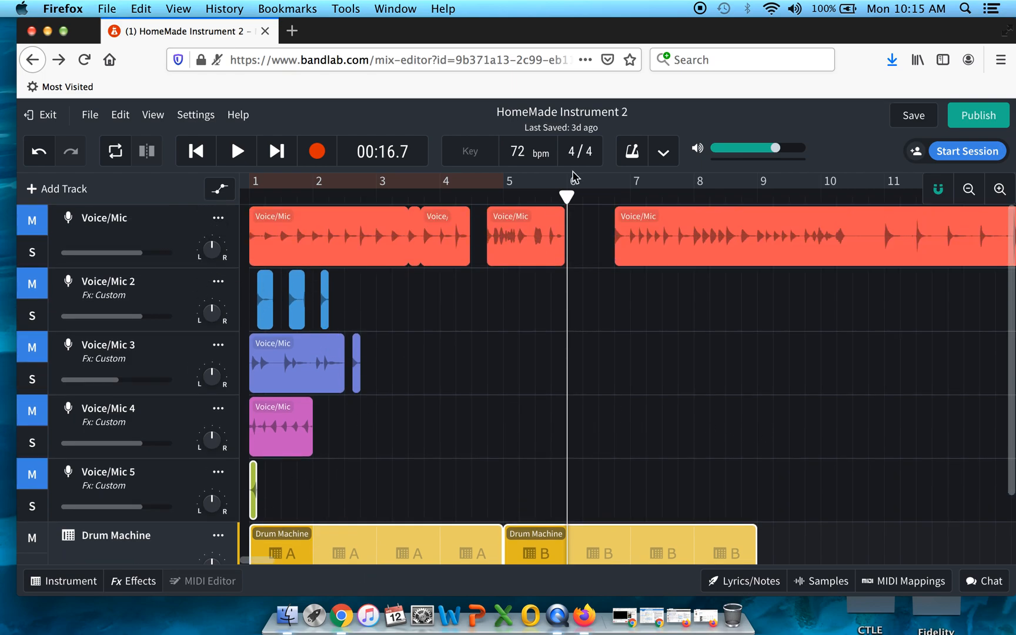
left_click_drag(566, 198, 504, 198)
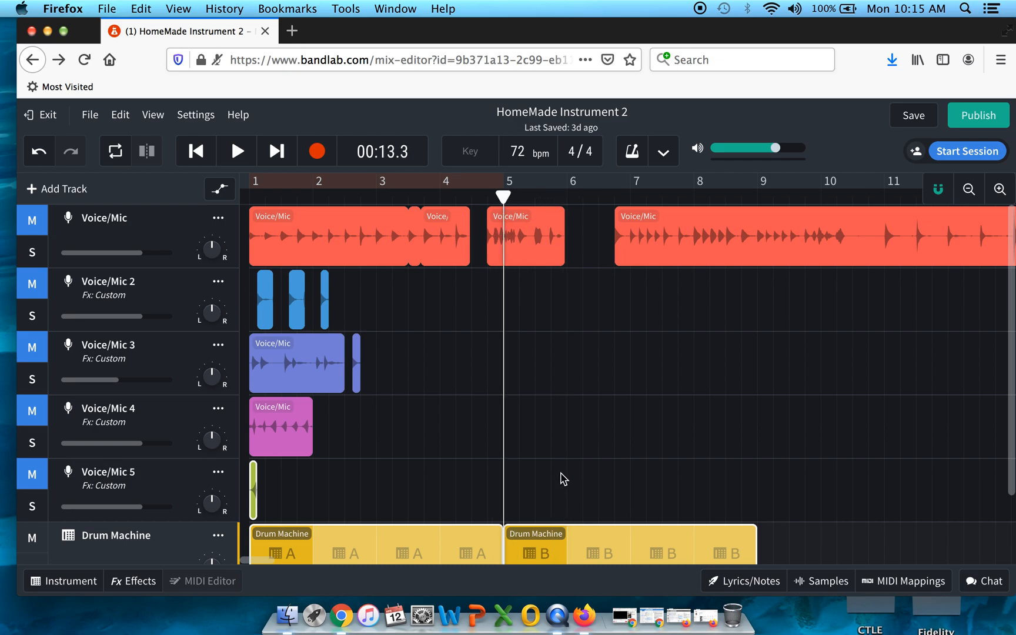
Step: Move the Drum Machine region so it starts at bar 5
scroll(544, 470, "down", 3)
left_click_drag(541, 466, 478, 513)
left_click(334, 410)
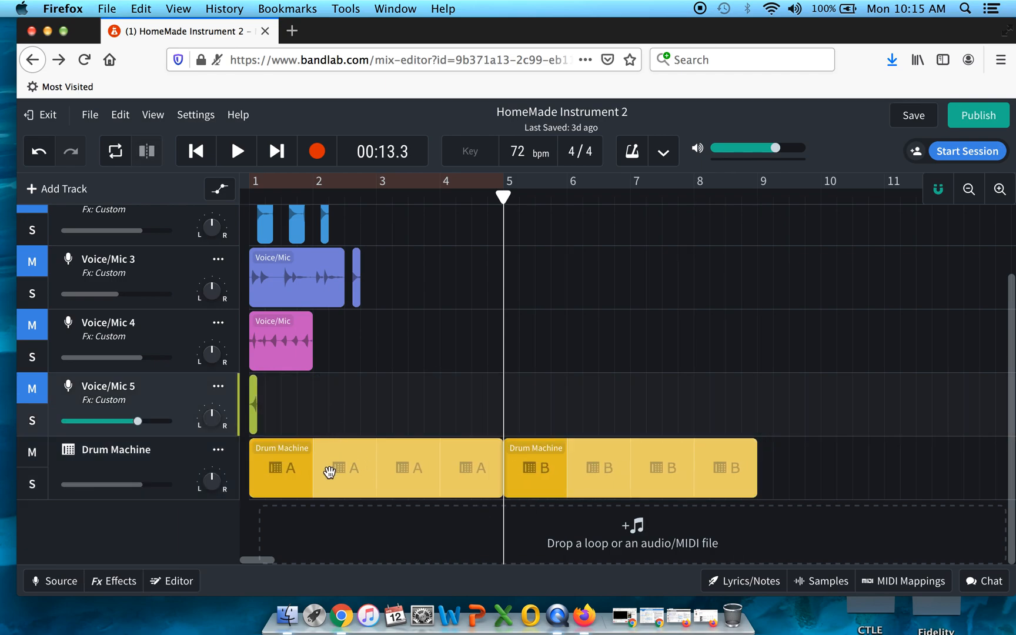
left_click(331, 469)
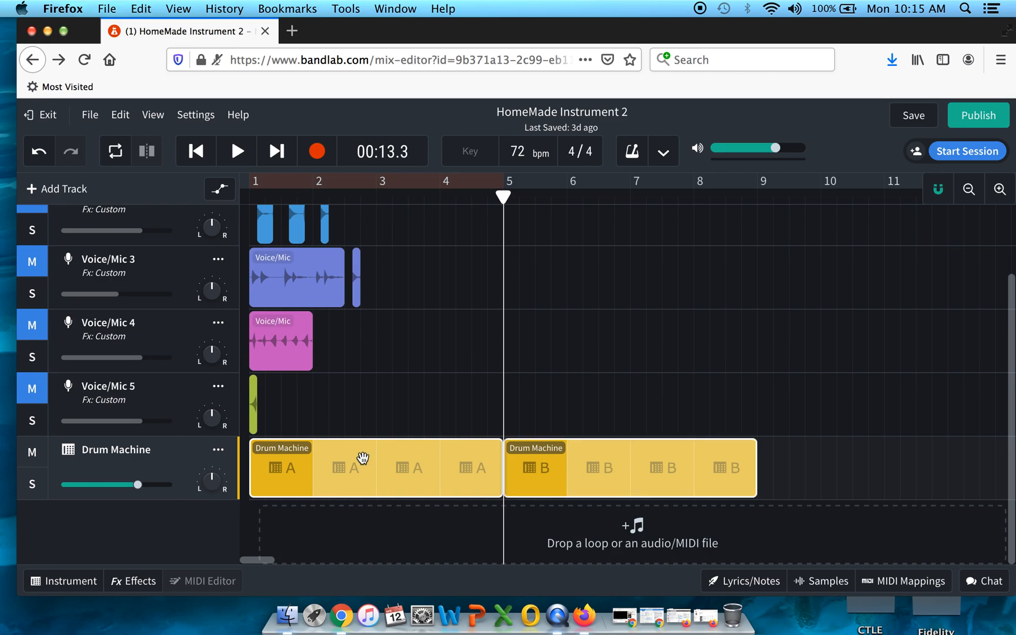
left_click_drag(344, 462, 601, 474)
scroll(574, 347, "up", 3)
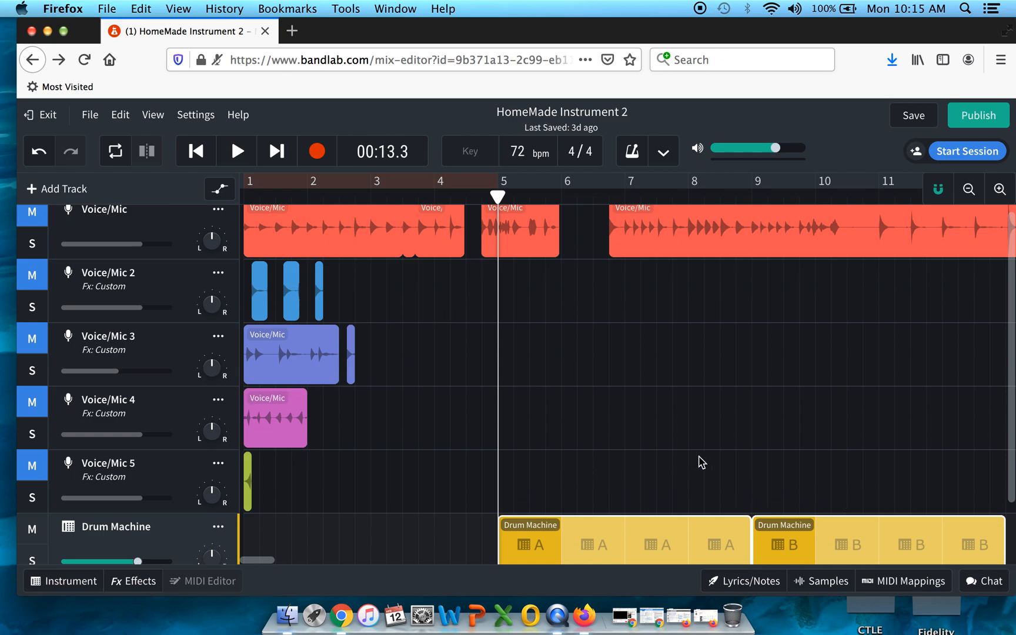
scroll(509, 465, "down", 3)
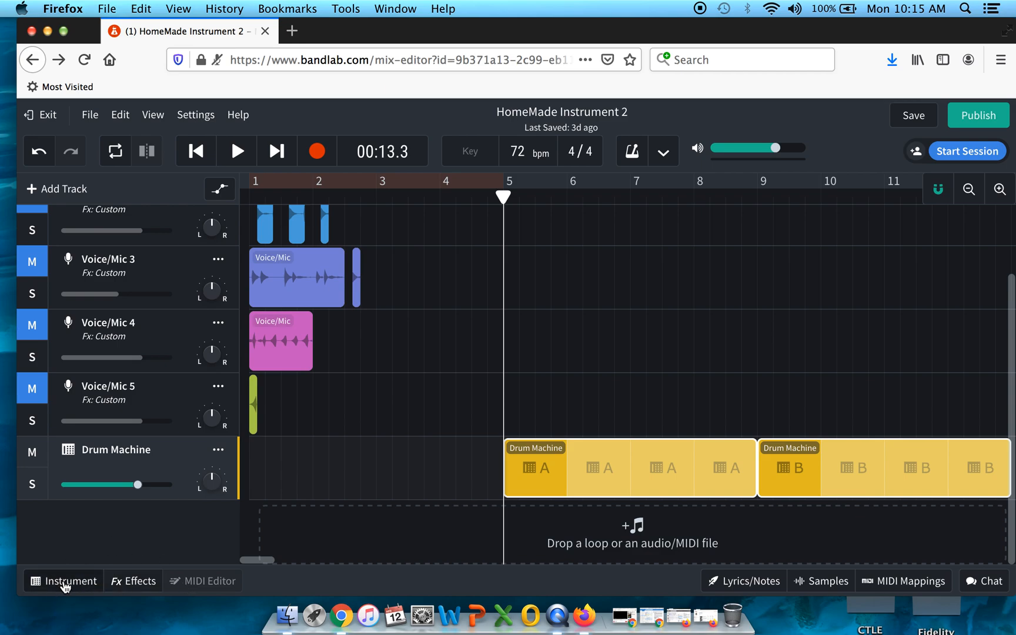
Step: Open the Drum Machine's instrument settings and change the kit to Fat 90's Kit
left_click(64, 583)
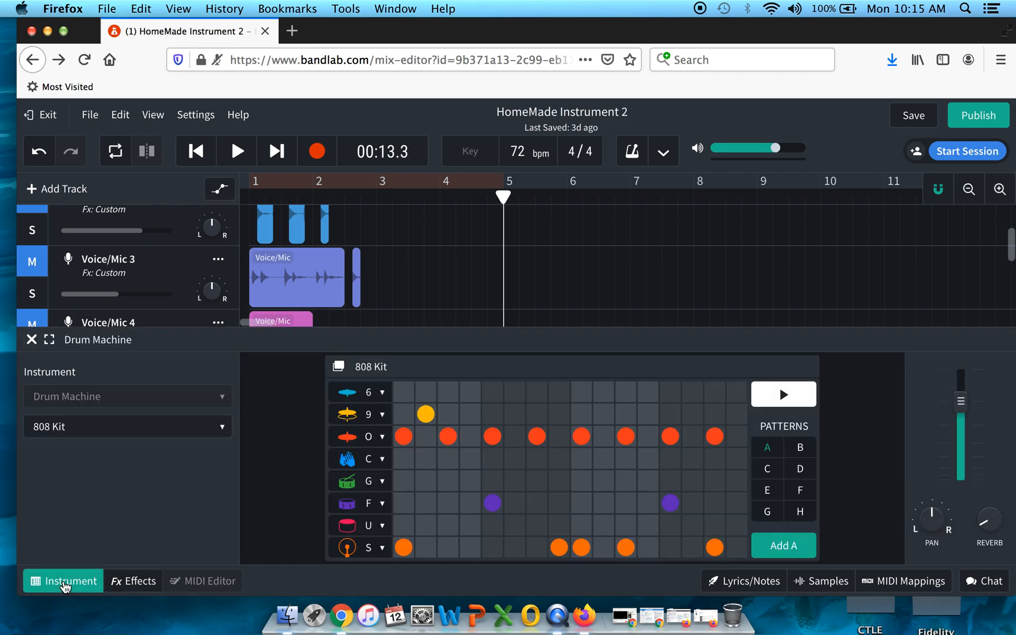
scroll(481, 282, "down", 5)
scroll(481, 282, "down", 3)
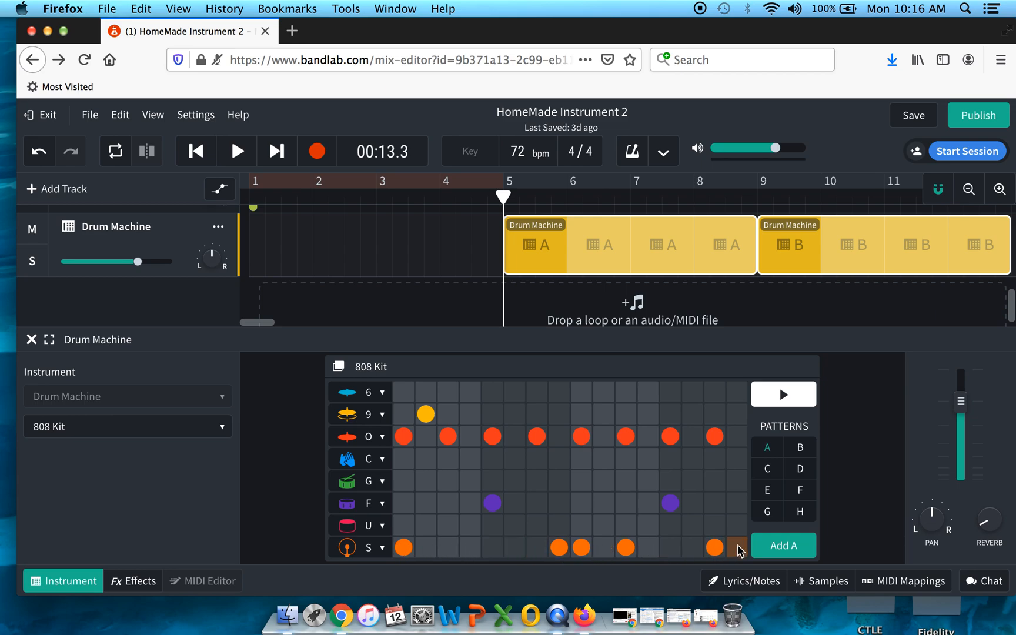
left_click(371, 481)
left_click(469, 503)
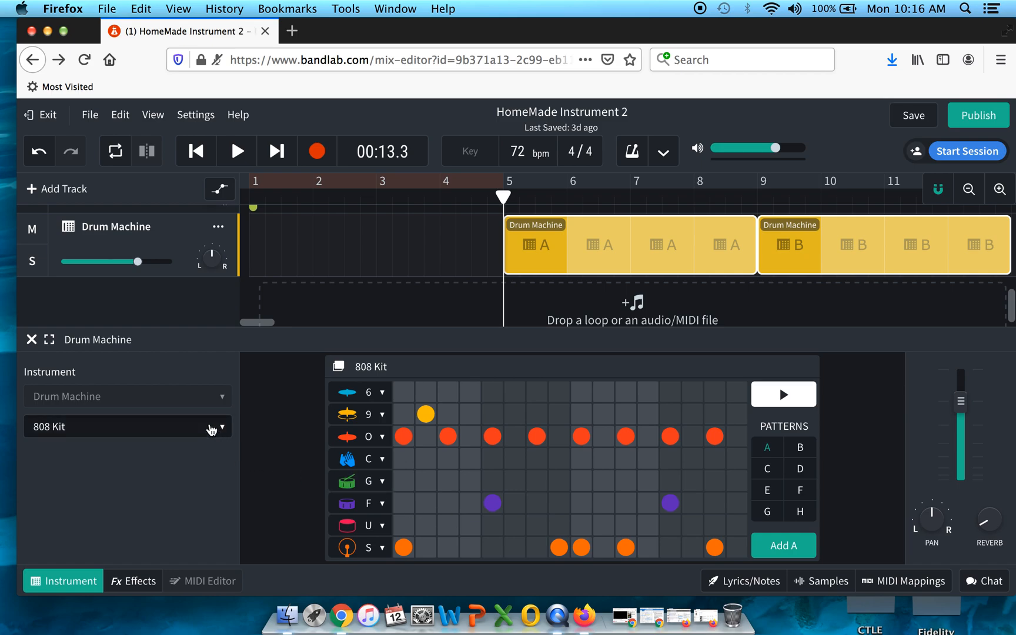
left_click(211, 430)
mouse_move(206, 457)
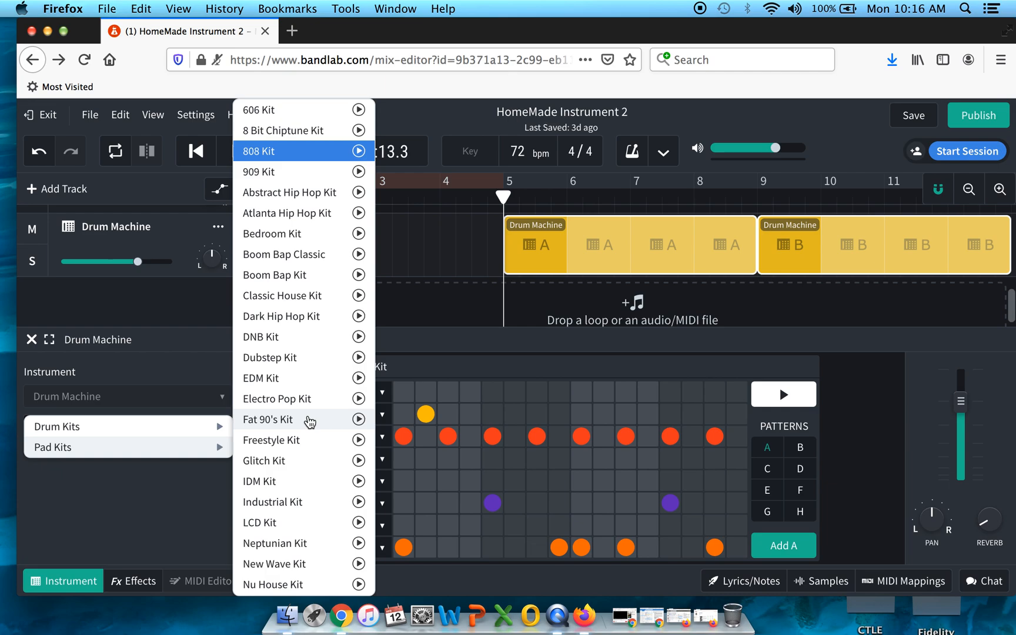
left_click(309, 421)
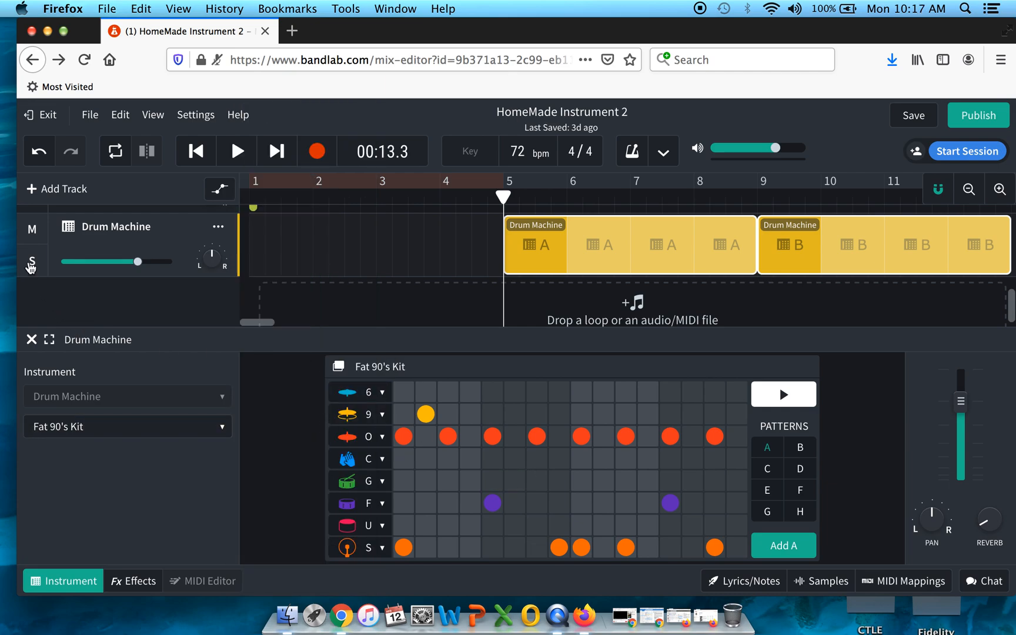
Step: Solo the Drum Machine track and play it back to hear the new kit
left_click(31, 263)
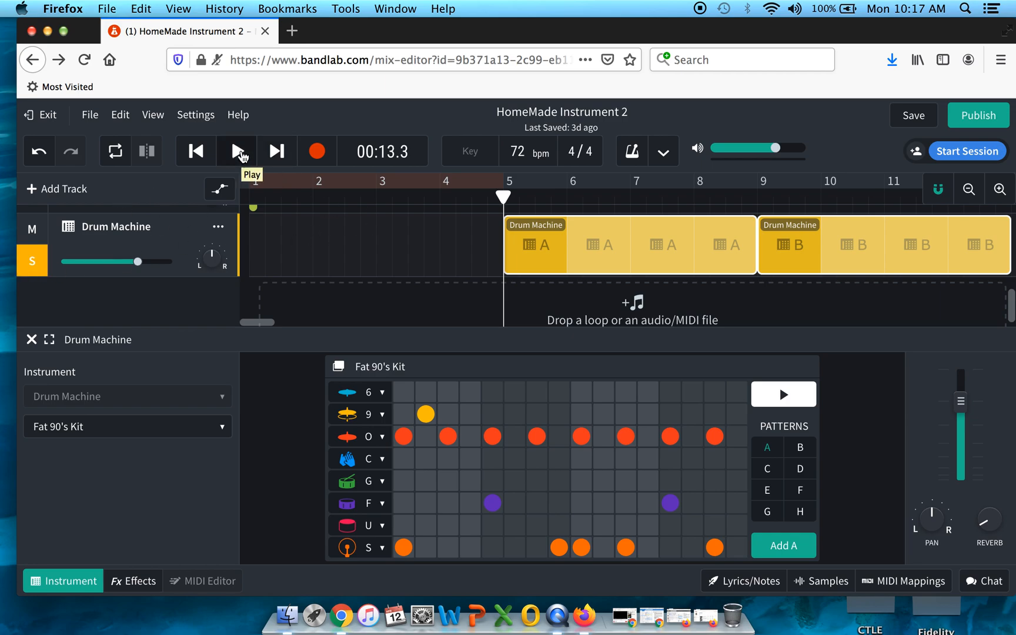
left_click(238, 152)
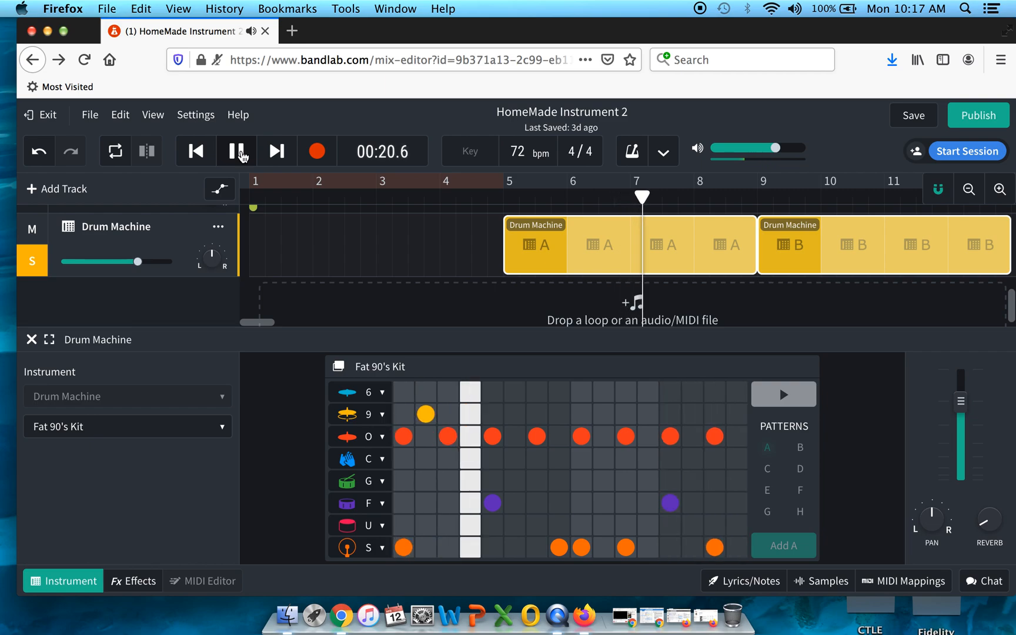
left_click(237, 151)
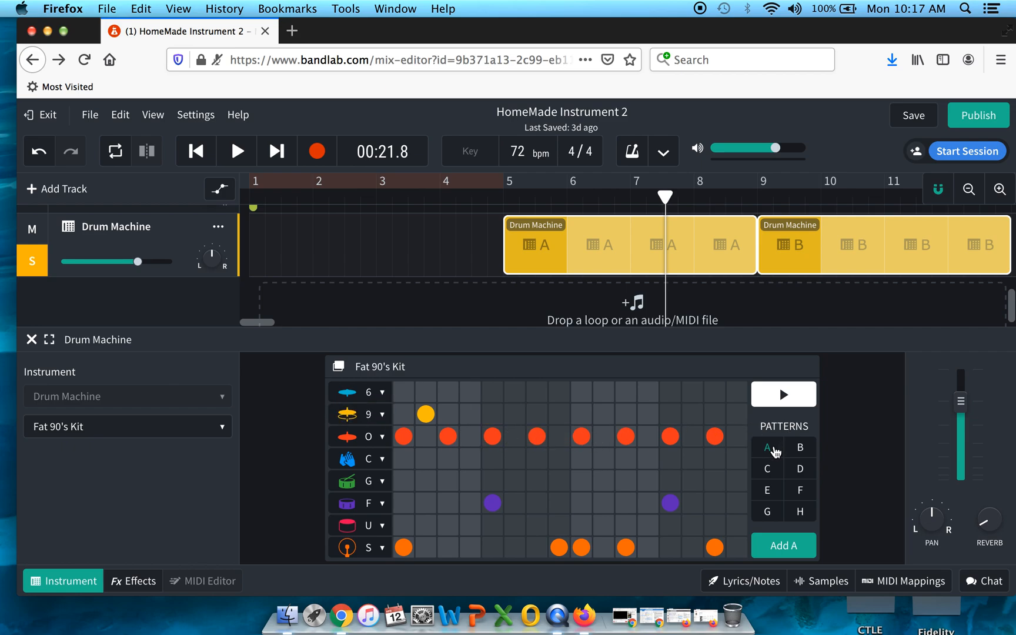
Step: Browse the Drum Machine's patterns F, A, B and C to compare their beats
left_click(800, 491)
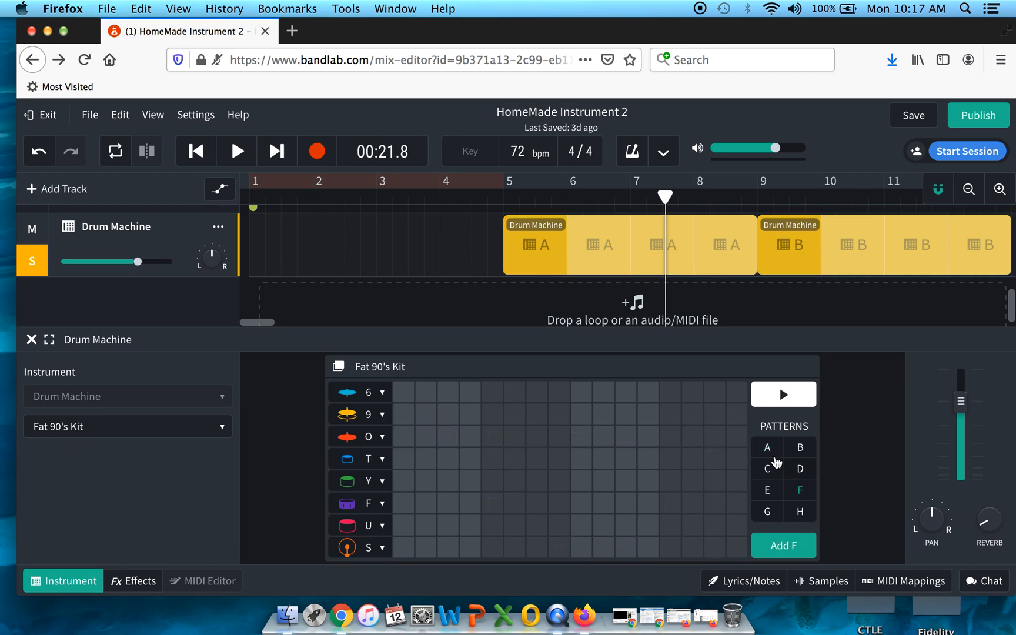
left_click(766, 448)
left_click(800, 448)
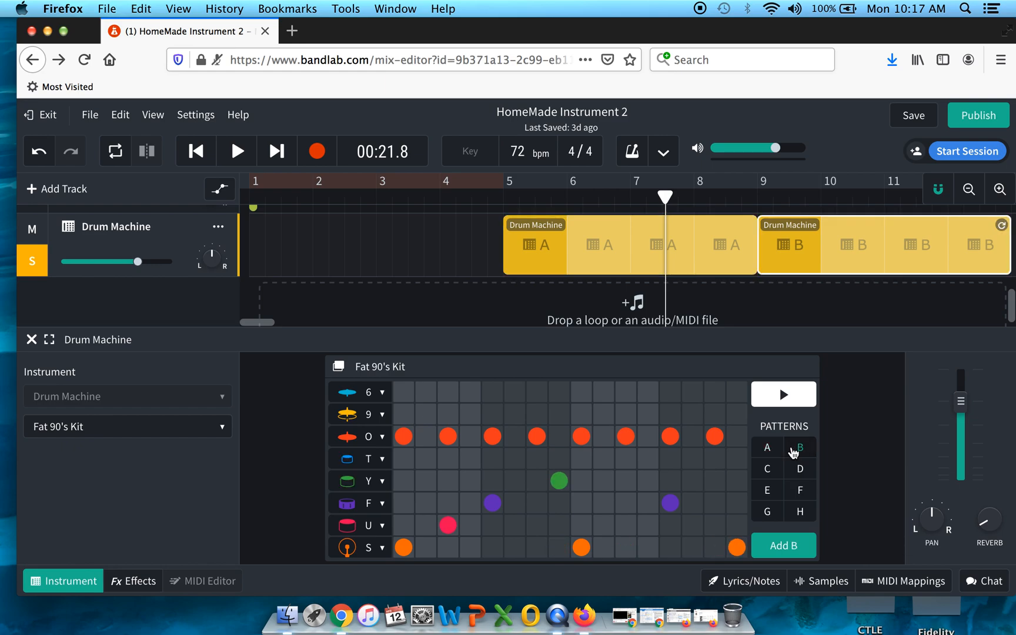
left_click(767, 448)
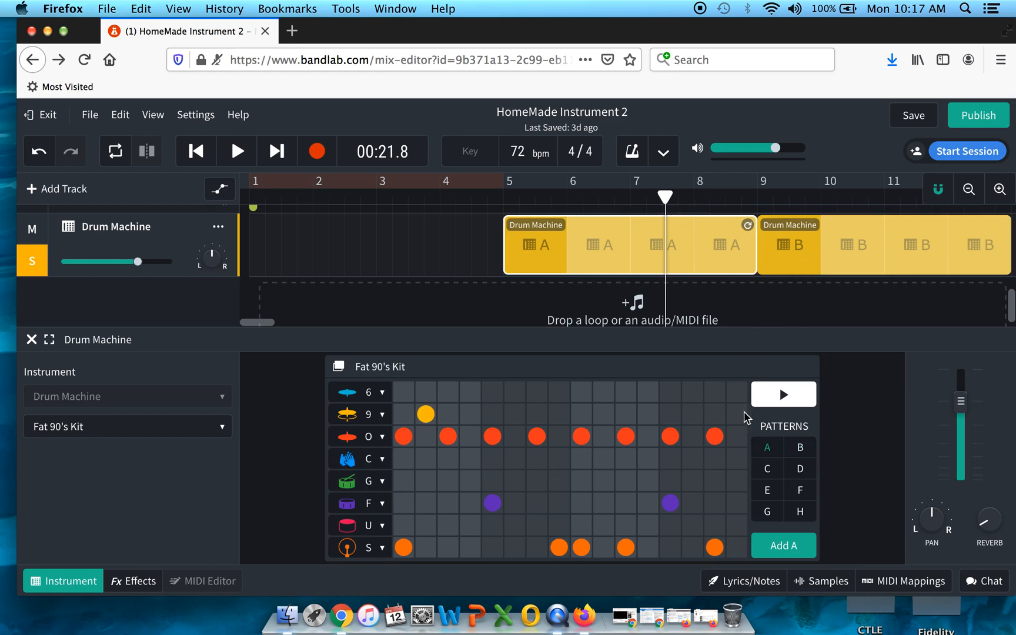
left_click(766, 468)
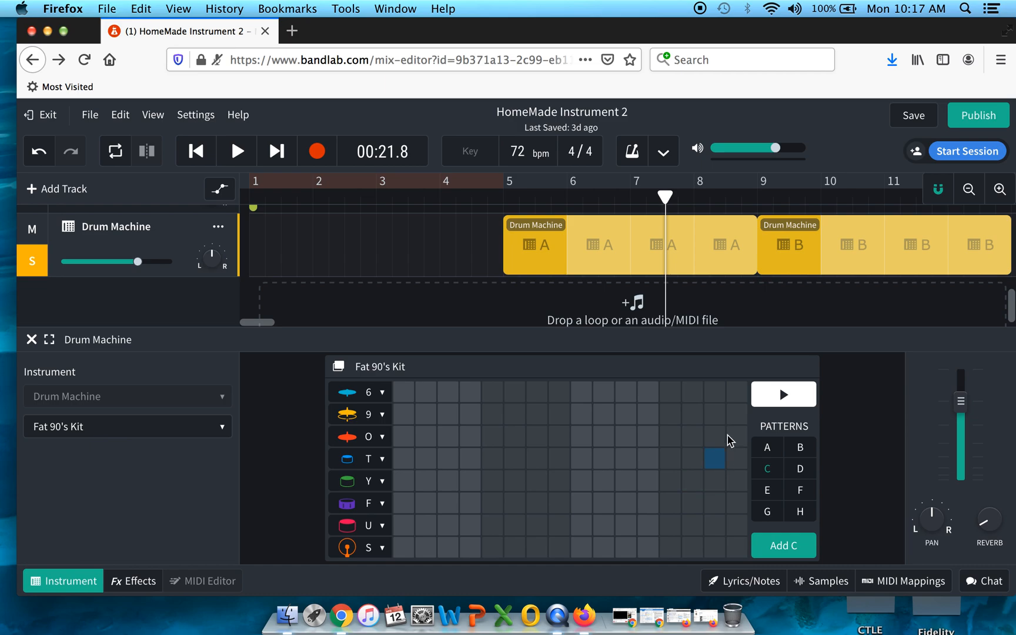
left_click(766, 448)
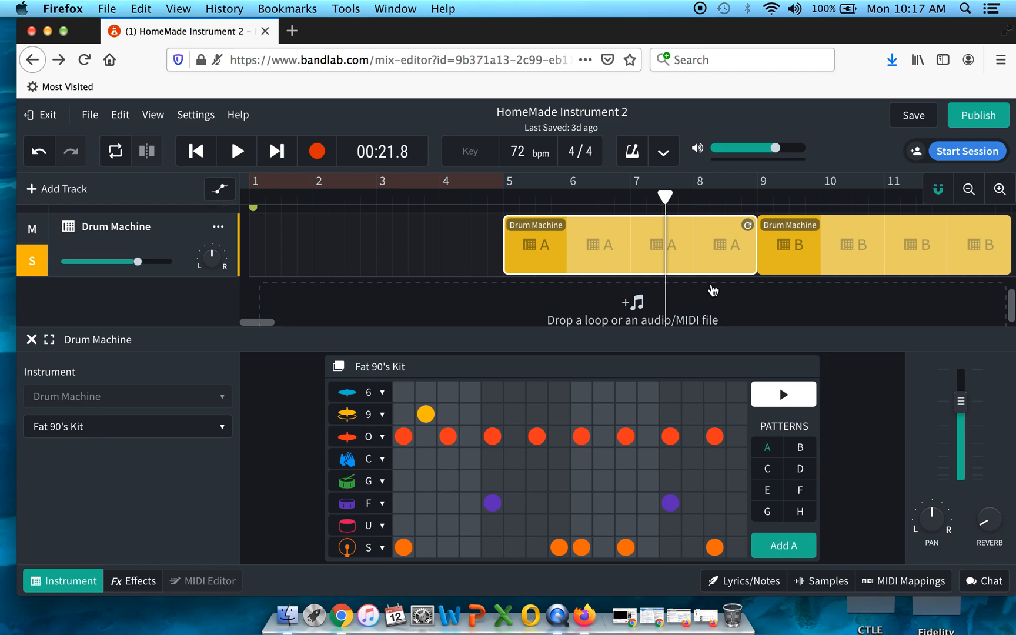
Step: Close the Drum Machine instrument panel to return to the full track view
scroll(701, 260, "up", 1)
scroll(704, 263, "up", 2)
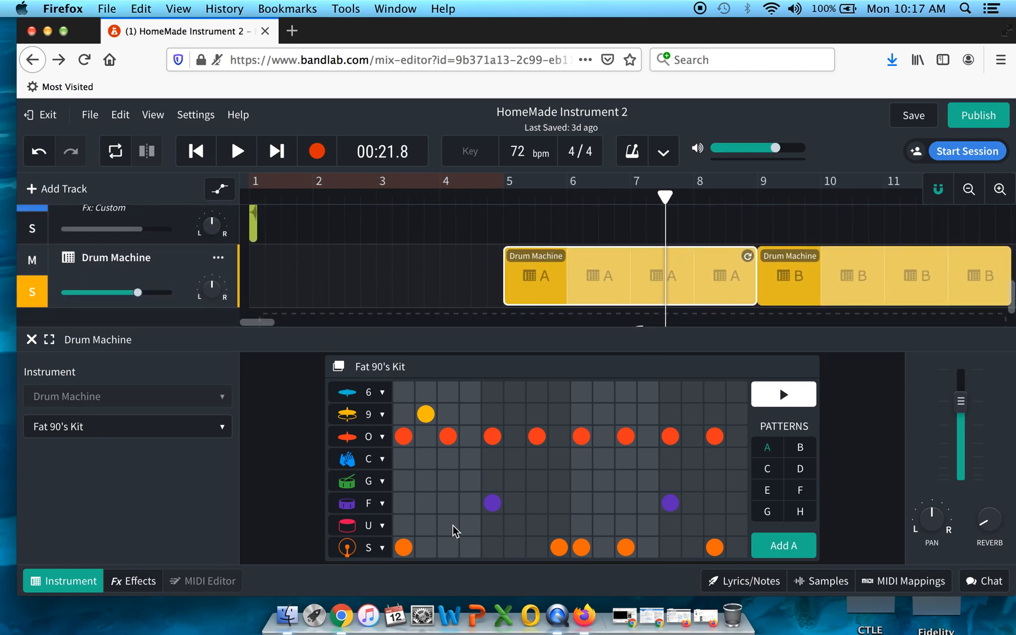
scroll(597, 264, "up", 2)
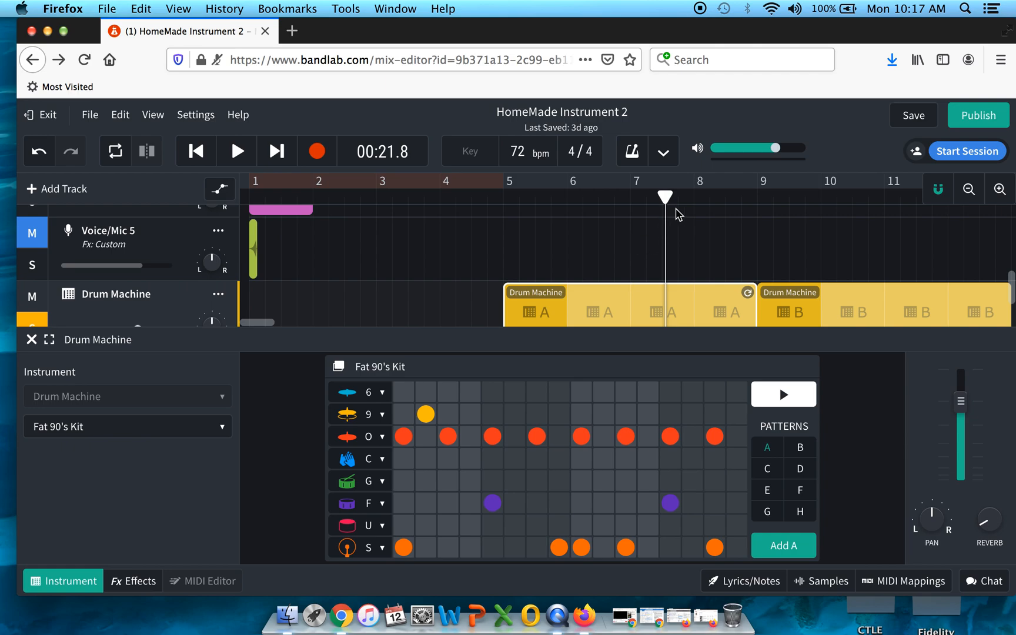
left_click_drag(665, 199, 566, 200)
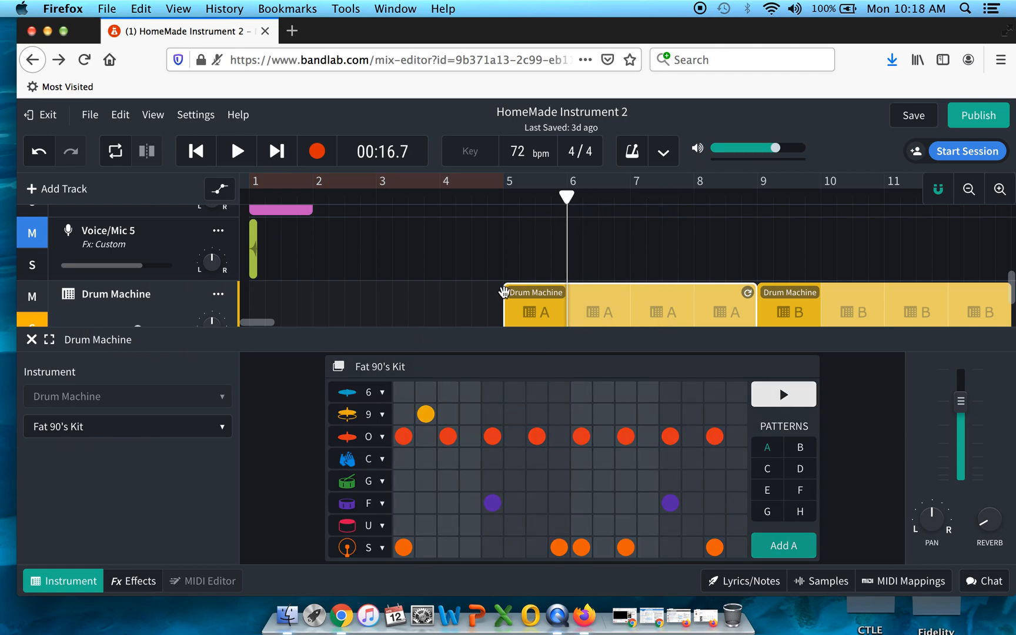
left_click(31, 340)
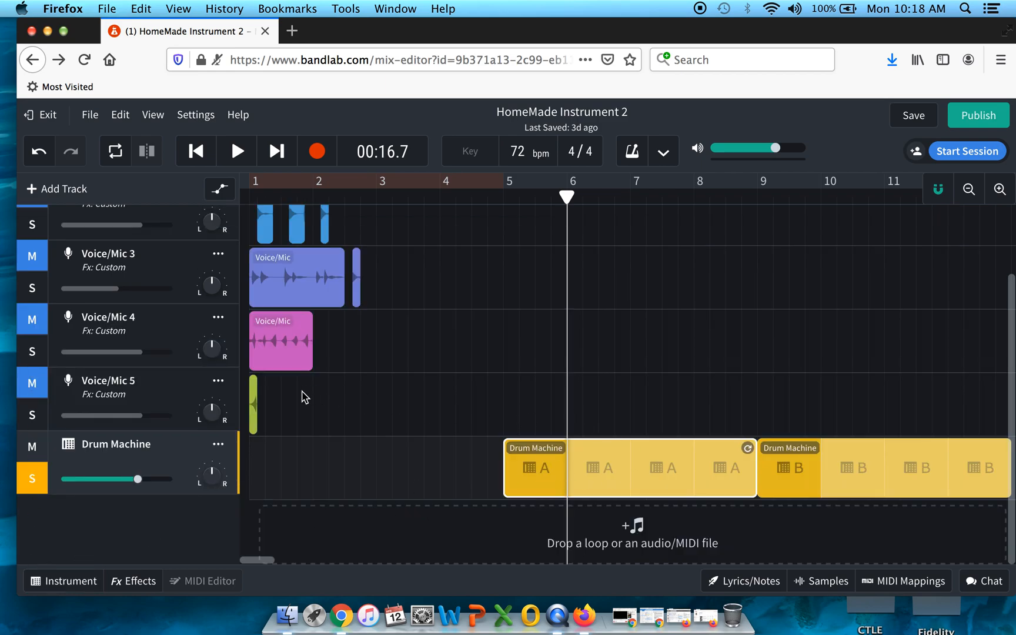
Step: Paste a copy of the Voice/Mic 5 clip at the start of bar 5
left_click(254, 401)
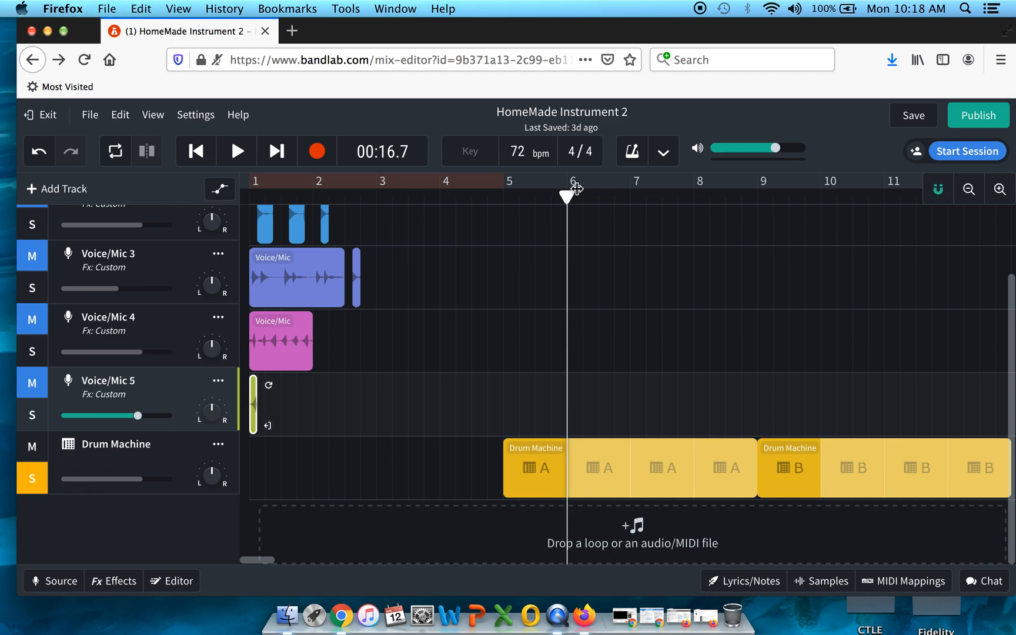
mouse_move(567, 196)
left_mouse_down()
mouse_move(495, 197)
mouse_move(511, 196)
left_mouse_up()
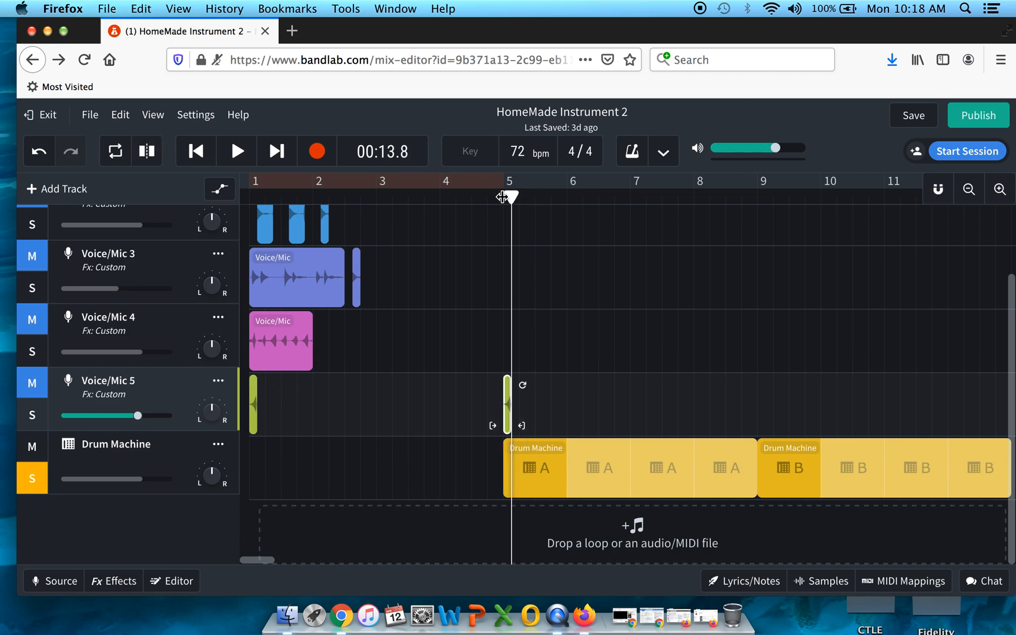
Step: Unsolo the Drum Machine track and unmute the Voice/Mic 5 track
left_click(35, 481)
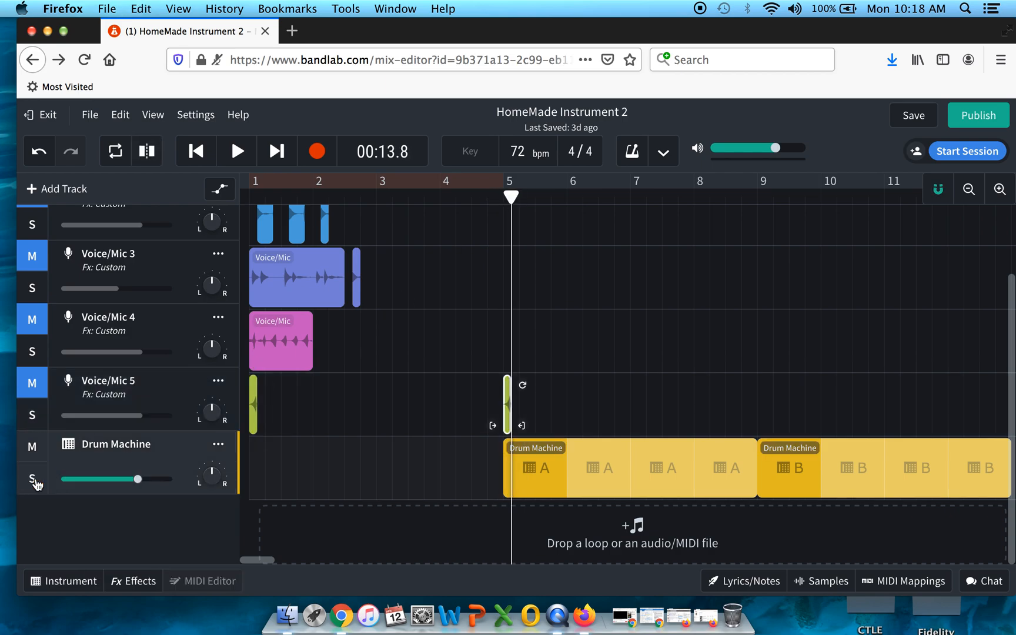
left_click(32, 386)
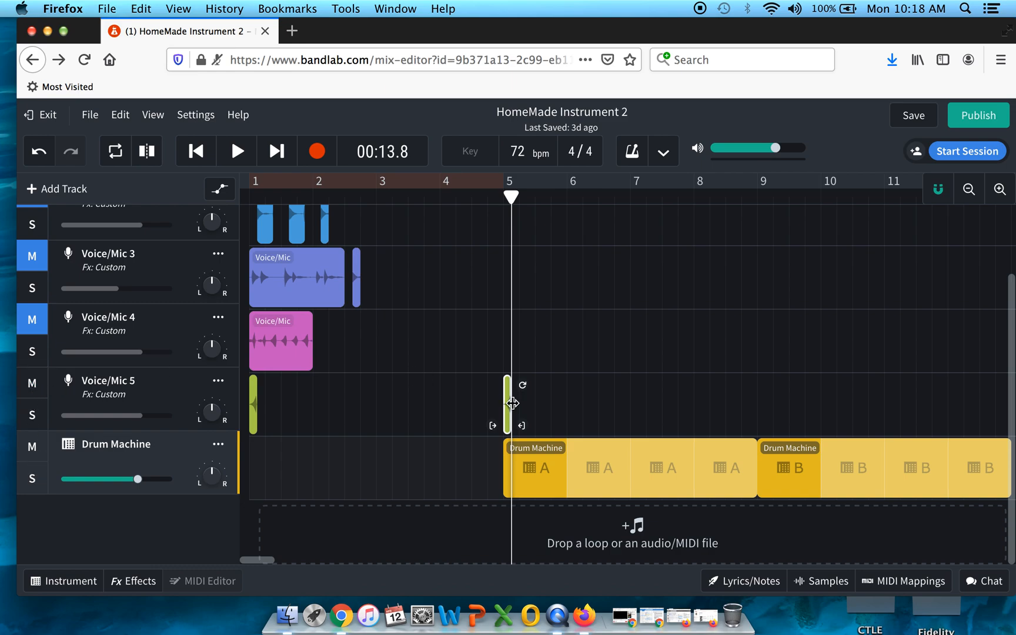
Step: Extend the Voice/Mic 5 clip at bar 5 so it loops through to bar 6
left_click_drag(524, 386, 580, 393)
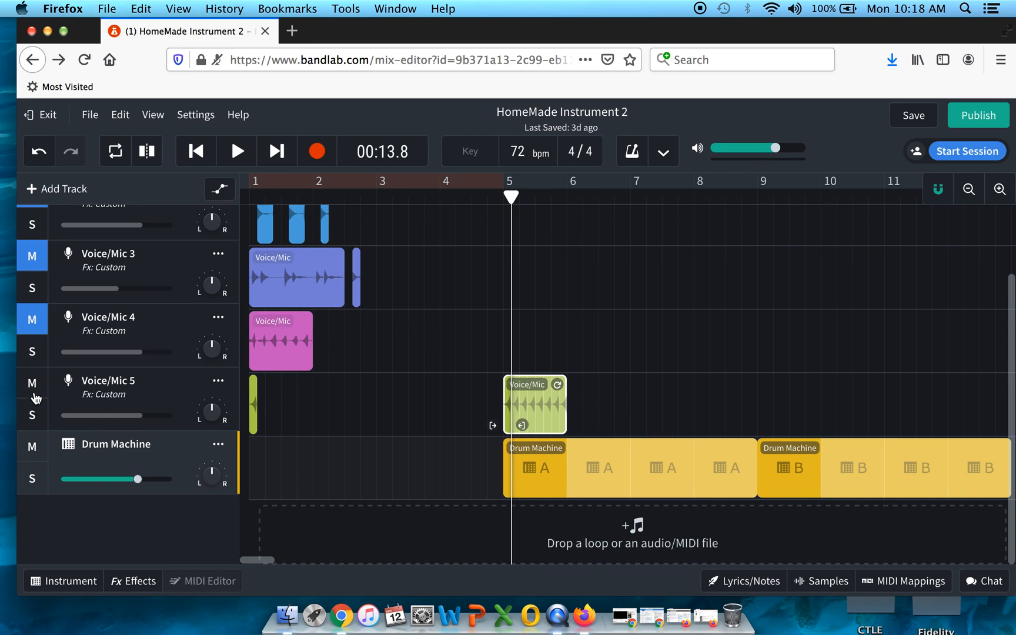
Step: Unmute Voice/Mic 4 and paste a copy of its clip at the start of bar 6
left_click(34, 329)
left_click(280, 346)
left_click_drag(444, 355, 234, 349)
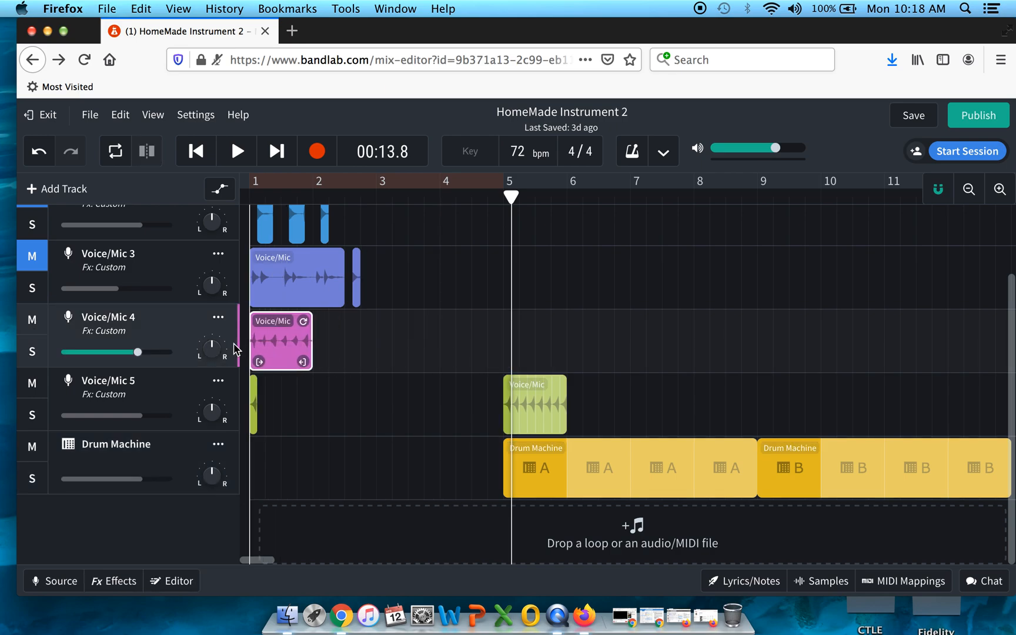
key("super+c")
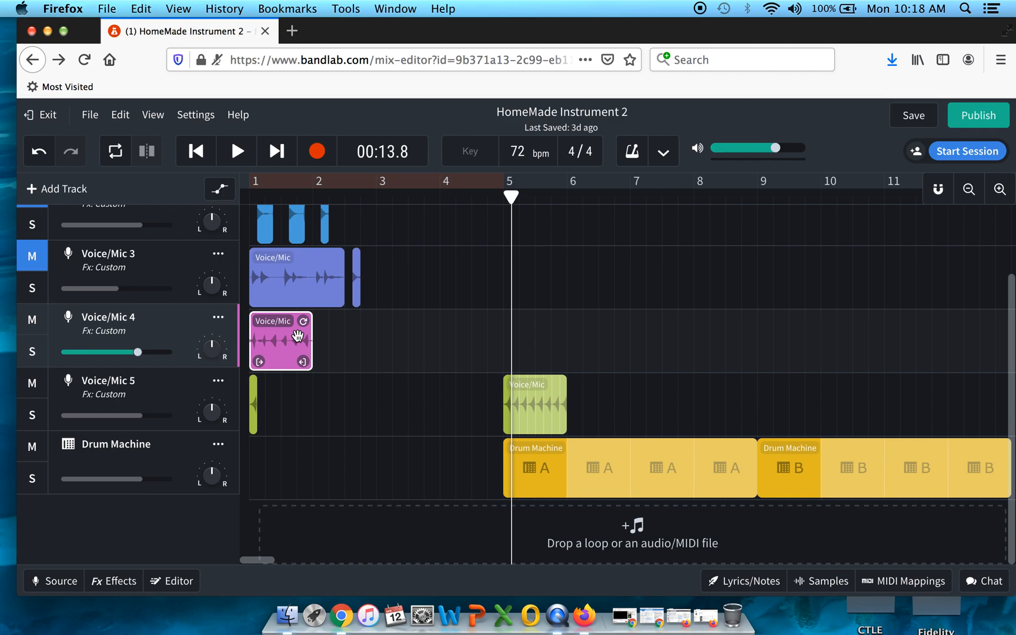
left_click_drag(510, 195, 570, 196)
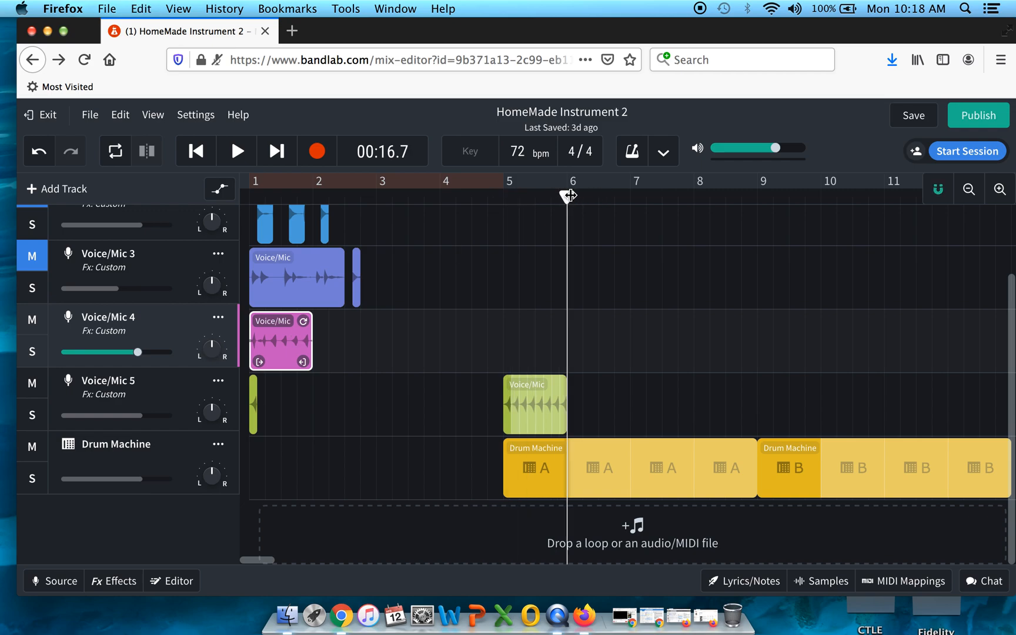
key("super+v")
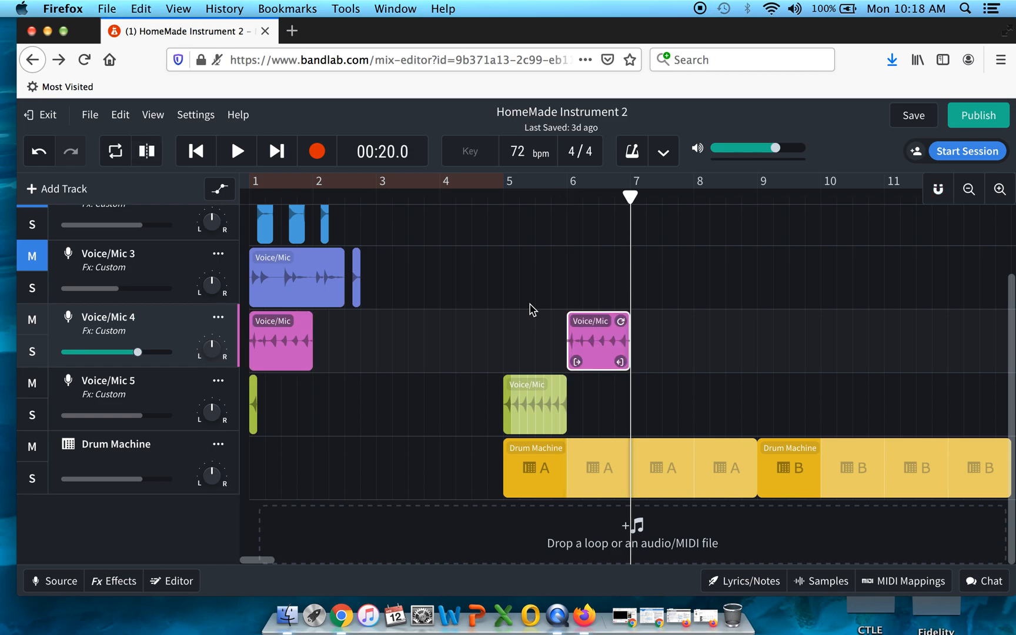
Step: Play back the arrangement from just before bar 5
left_click(510, 197)
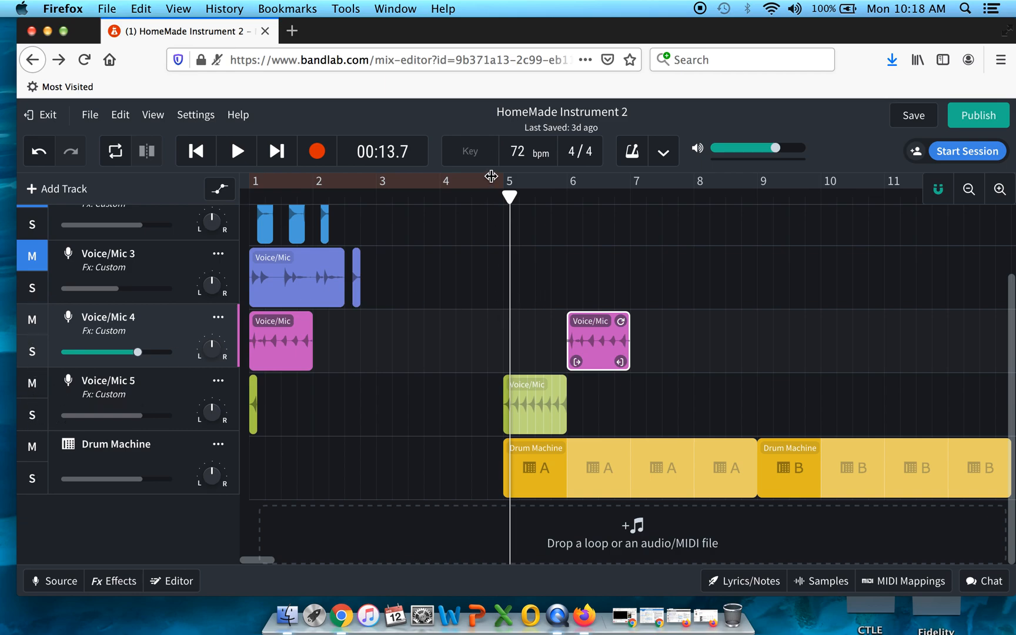
left_click_drag(510, 196, 487, 198)
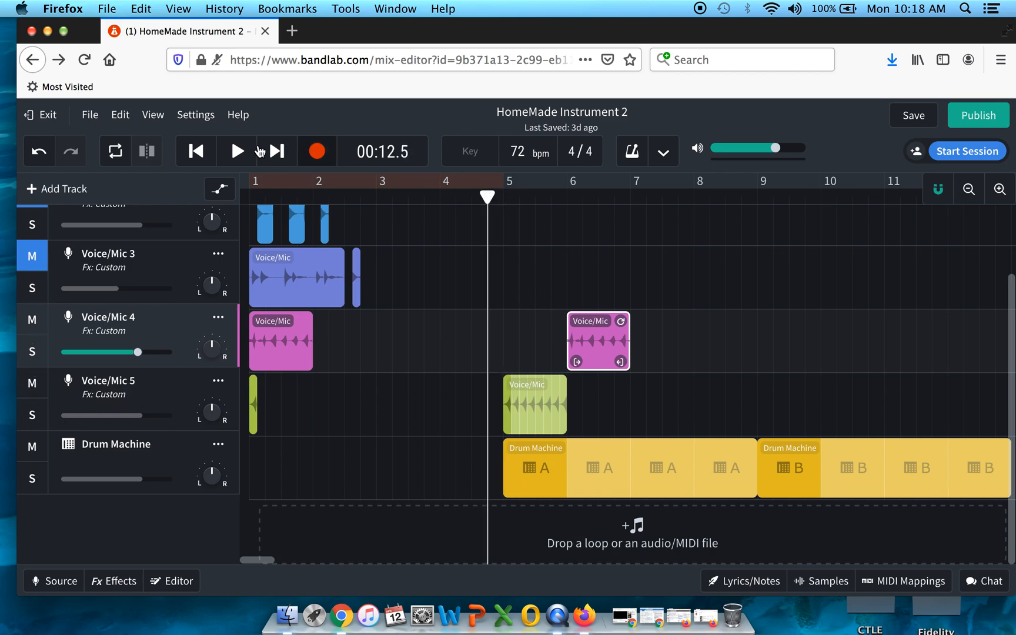
left_click(237, 153)
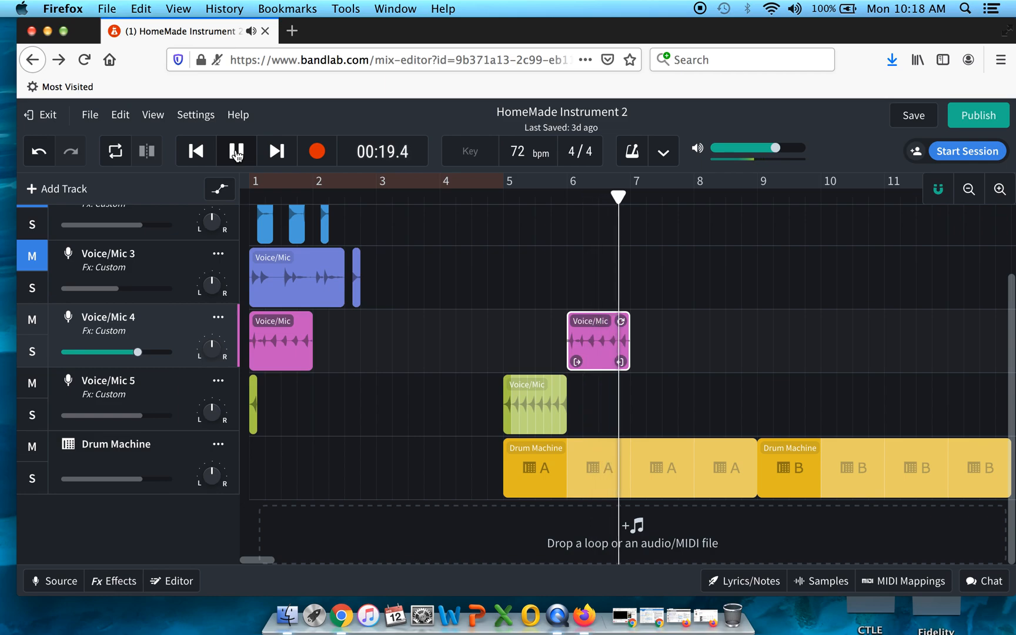
key("space")
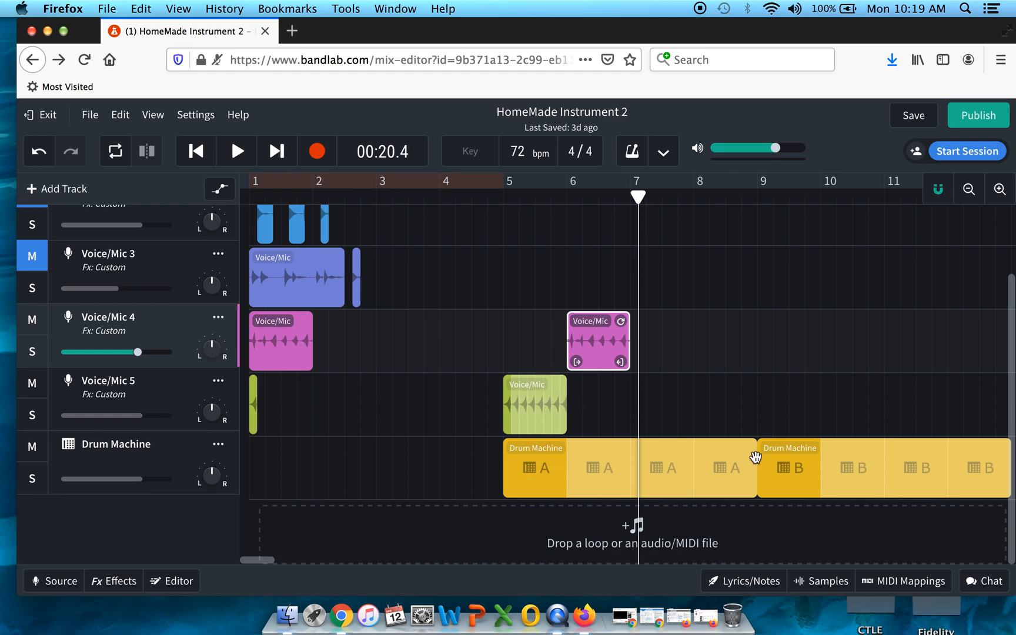
Step: Shorten the Drum Machine A region so it ends at bar 8
scroll(601, 379, "up", 1)
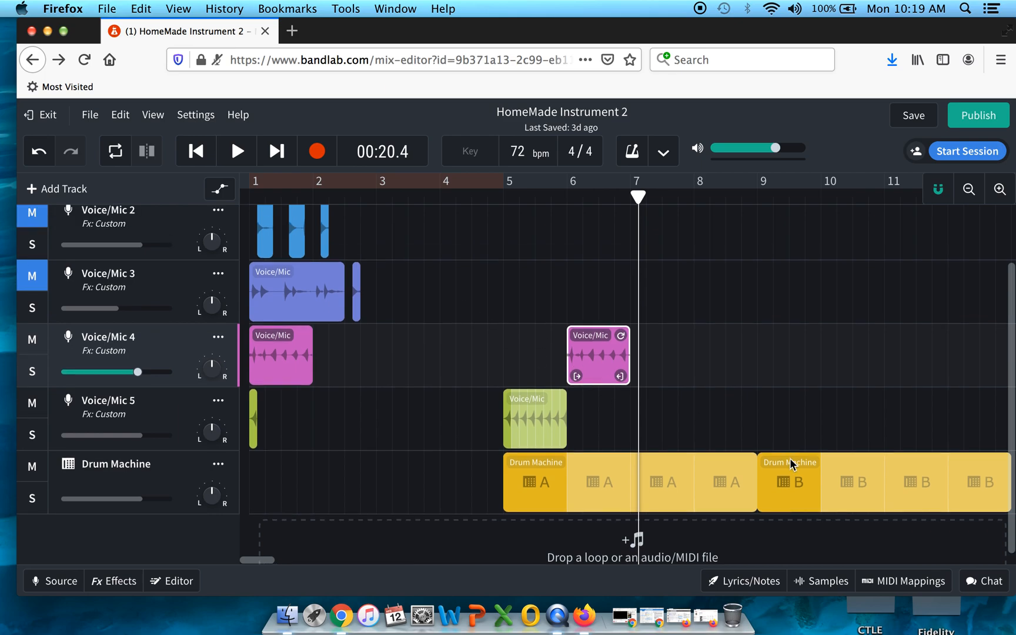
left_click(748, 488)
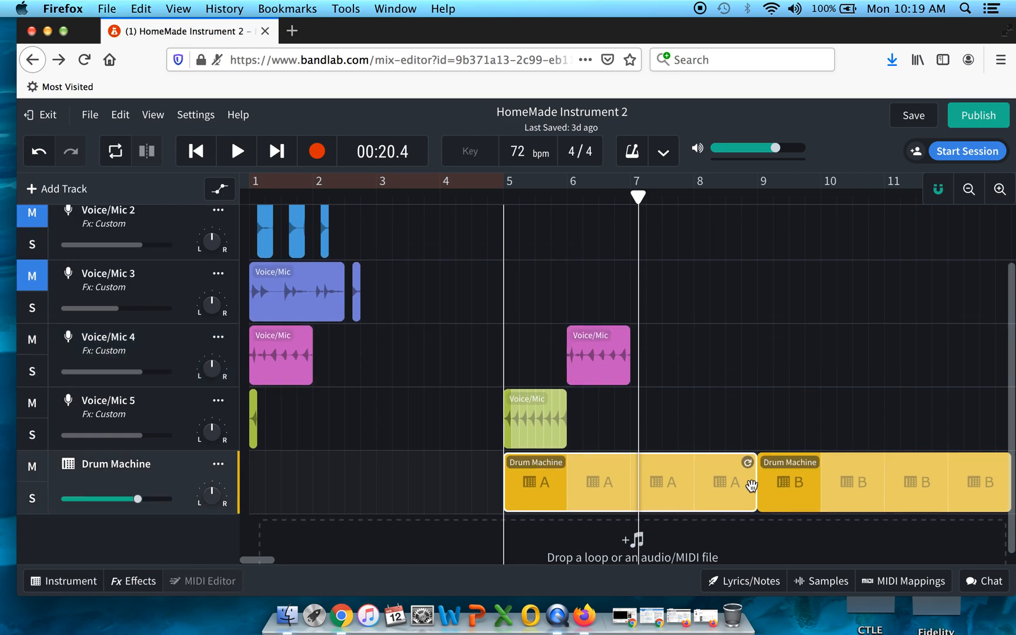
left_click_drag(747, 462, 687, 465)
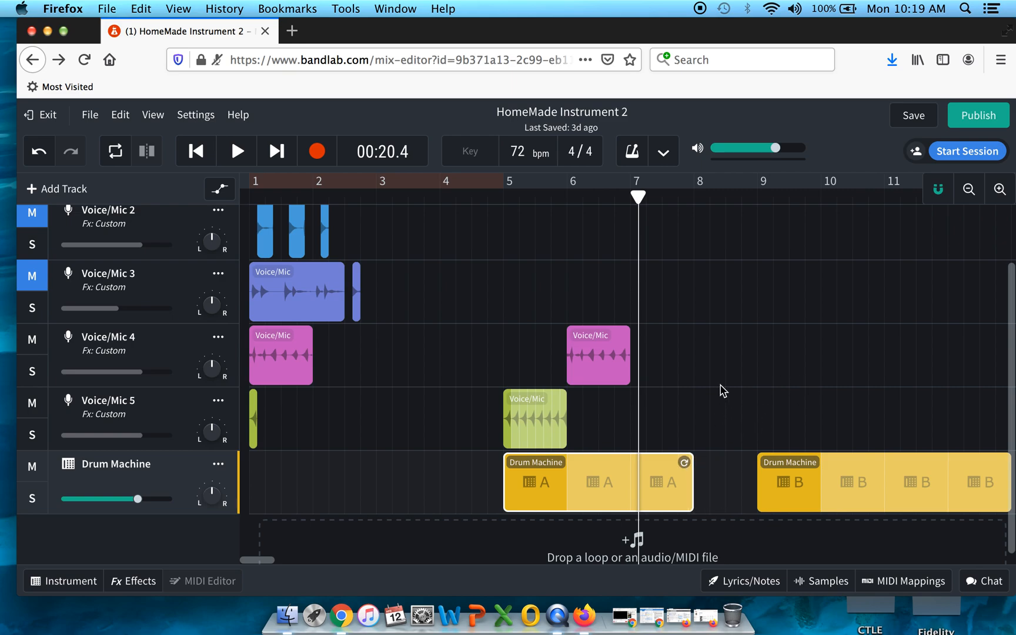
Step: Paste a copy of the Voice/Mic 2 clip at bar 8 and loop it out to bar 9
scroll(378, 320, "up", 3)
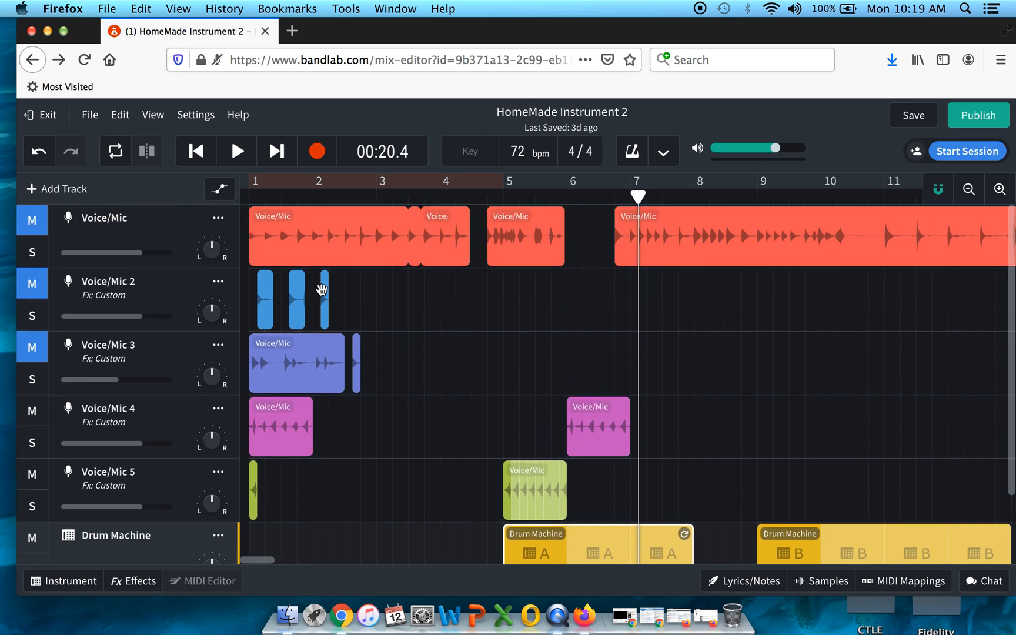
left_click(325, 292)
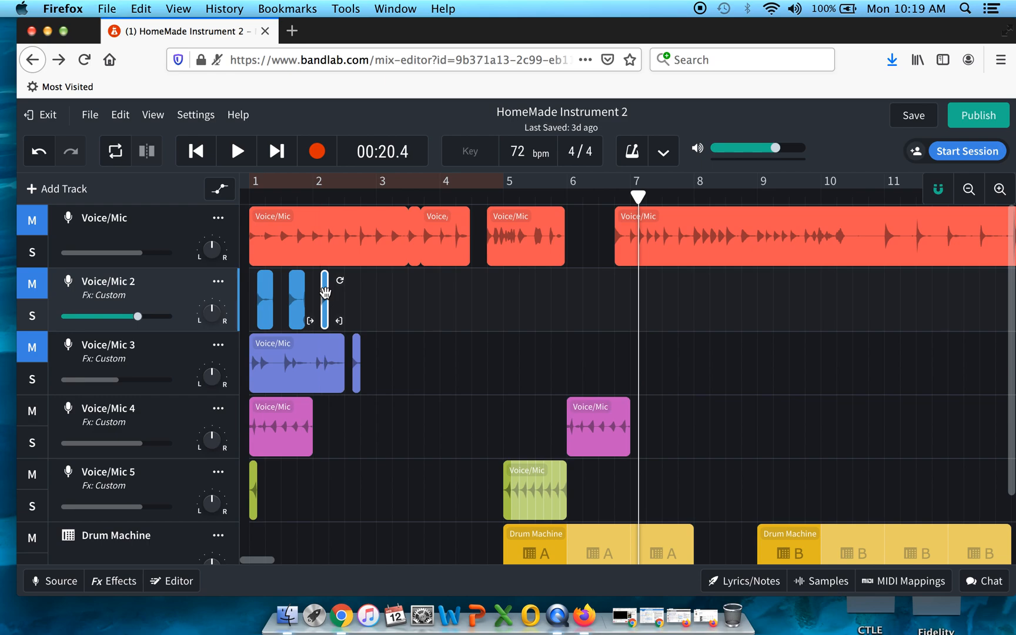
left_click_drag(656, 195, 691, 196)
key("super+v")
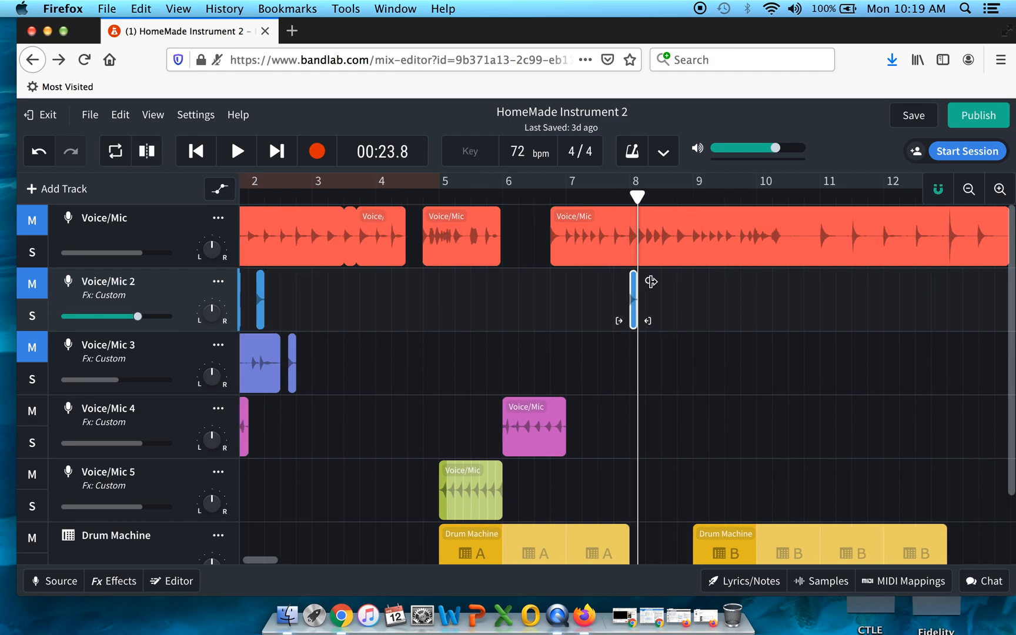
left_click_drag(651, 281, 701, 284)
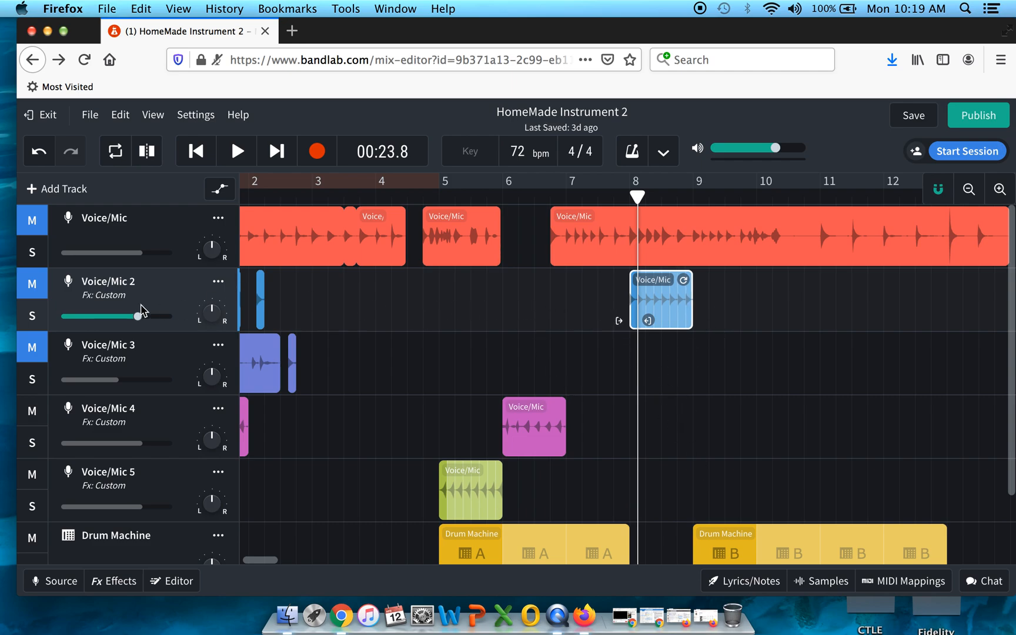
Step: Unmute Voice/Mic 2, mute Voice/Mic 4, and place the playhead just before bar 5
left_click(34, 285)
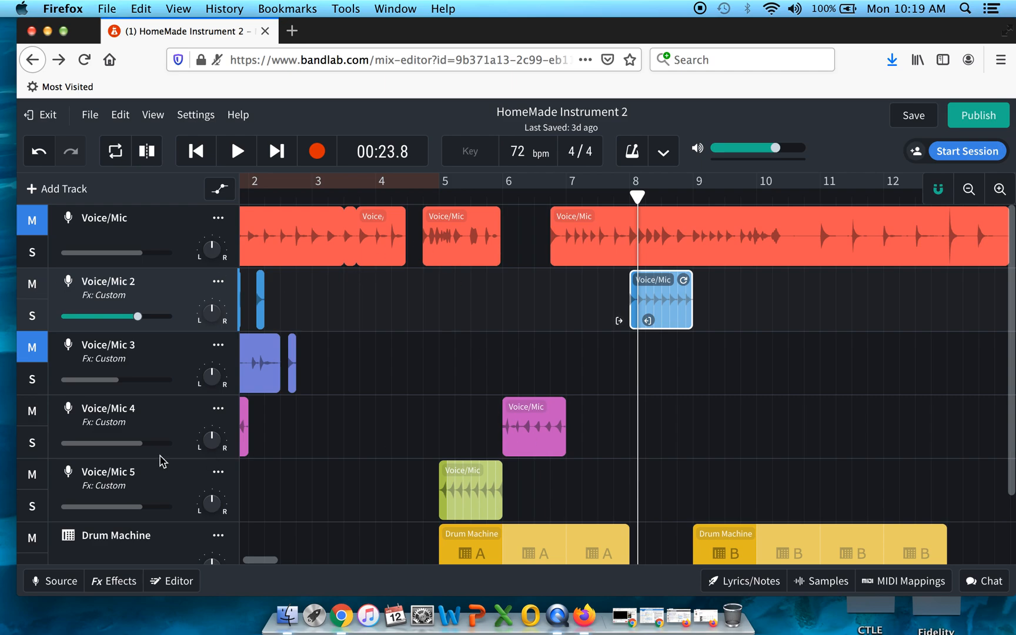
left_click(33, 415)
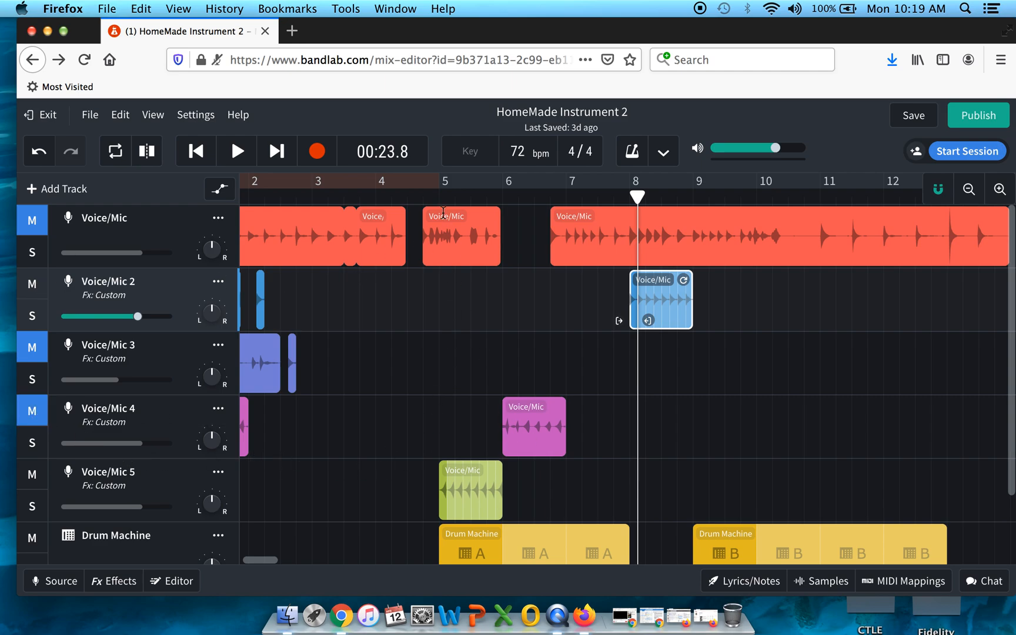
left_click(423, 198)
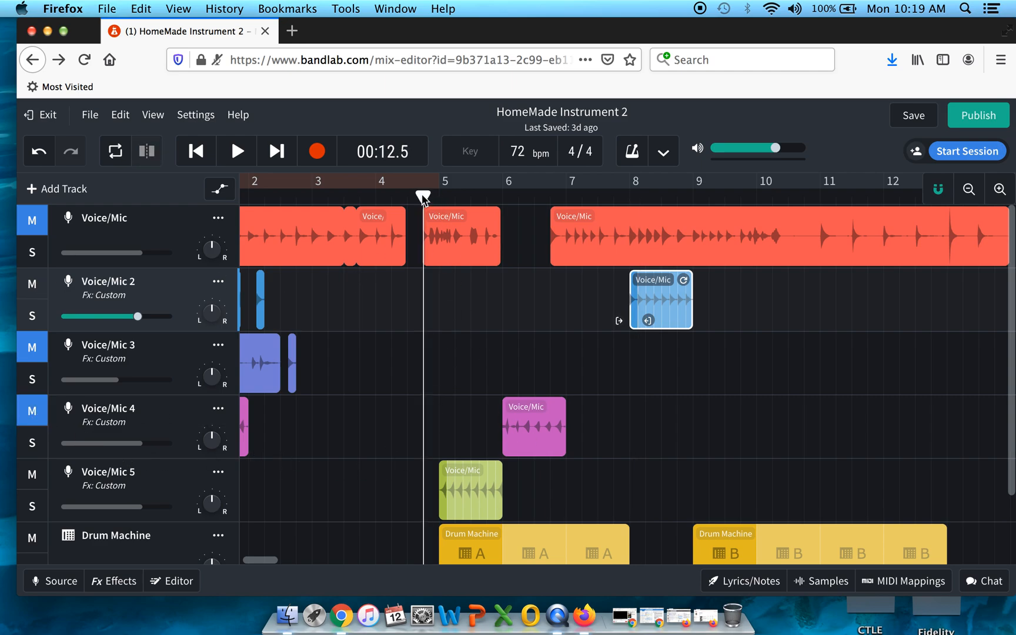
Step: Play back the arrangement from just before bar 5 and stop playback shortly after bar 9
key("space")
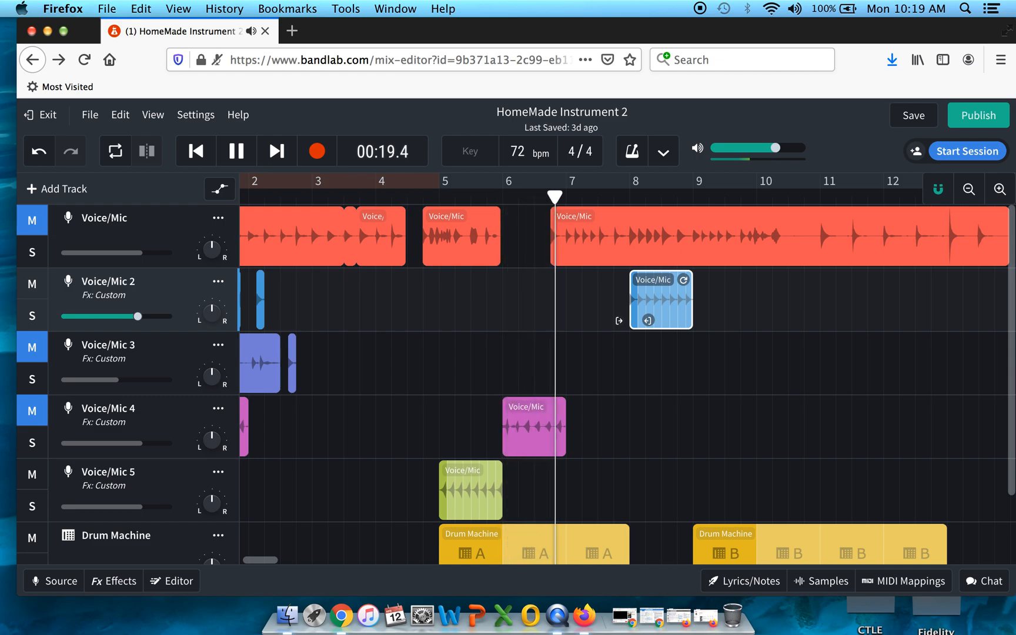
scroll(592, 381, "down", 1)
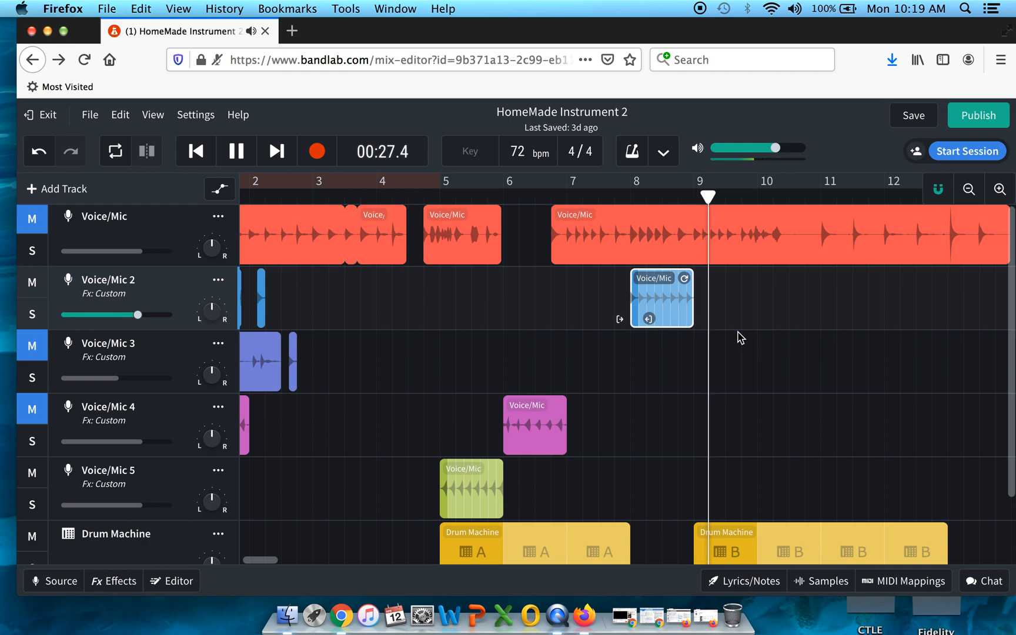
key("space")
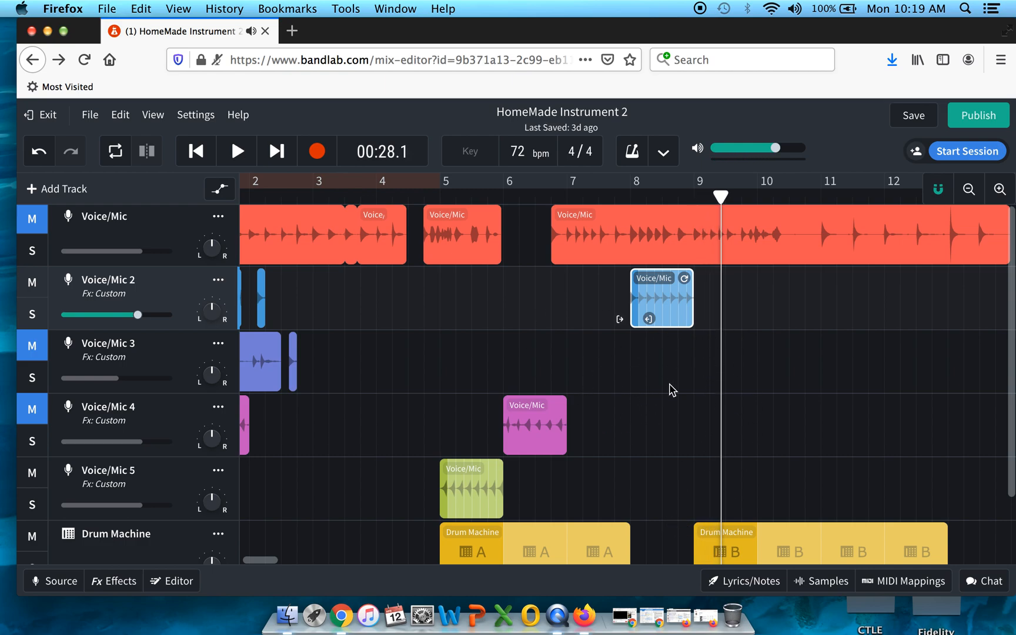
Step: Move the playhead to the start of bar 8, where the copied Voice/Mic 2 clip begins
scroll(672, 389, "left", 5)
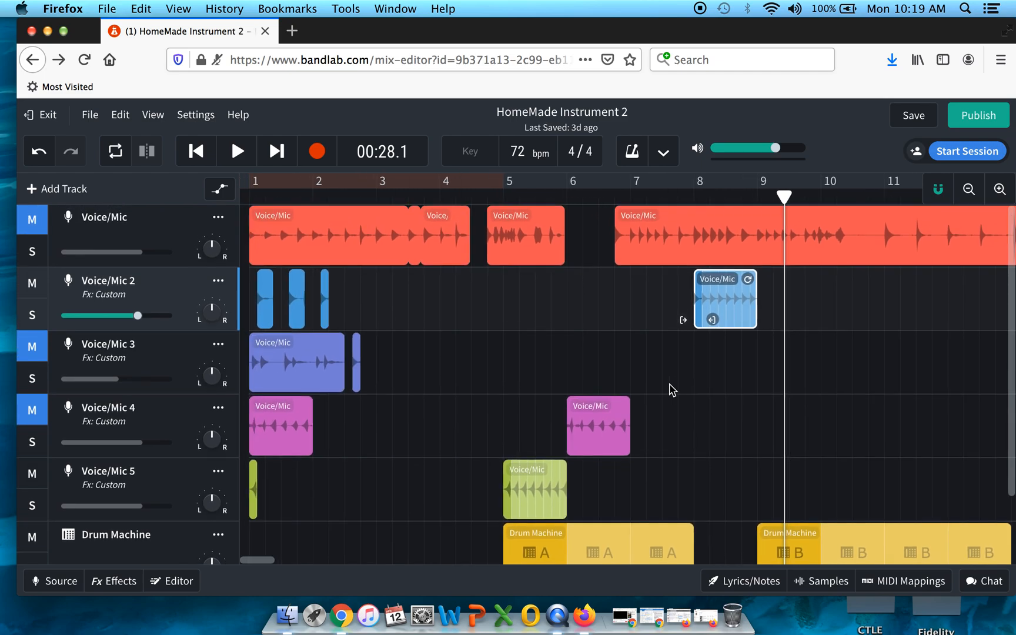
scroll(672, 389, "down", 1)
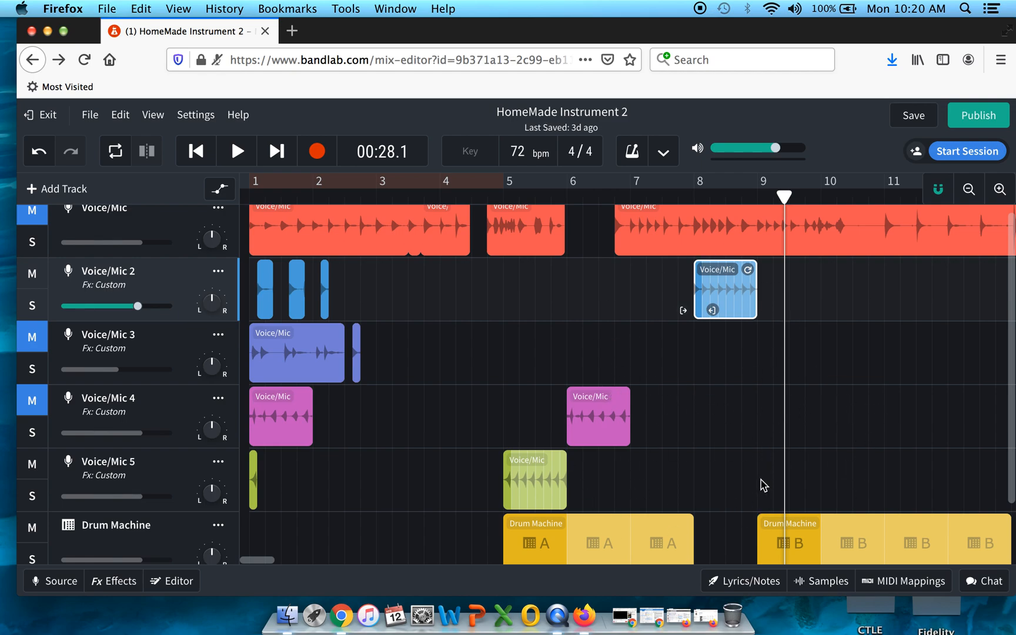
scroll(740, 471, "down", 5)
scroll(740, 470, "right", 5)
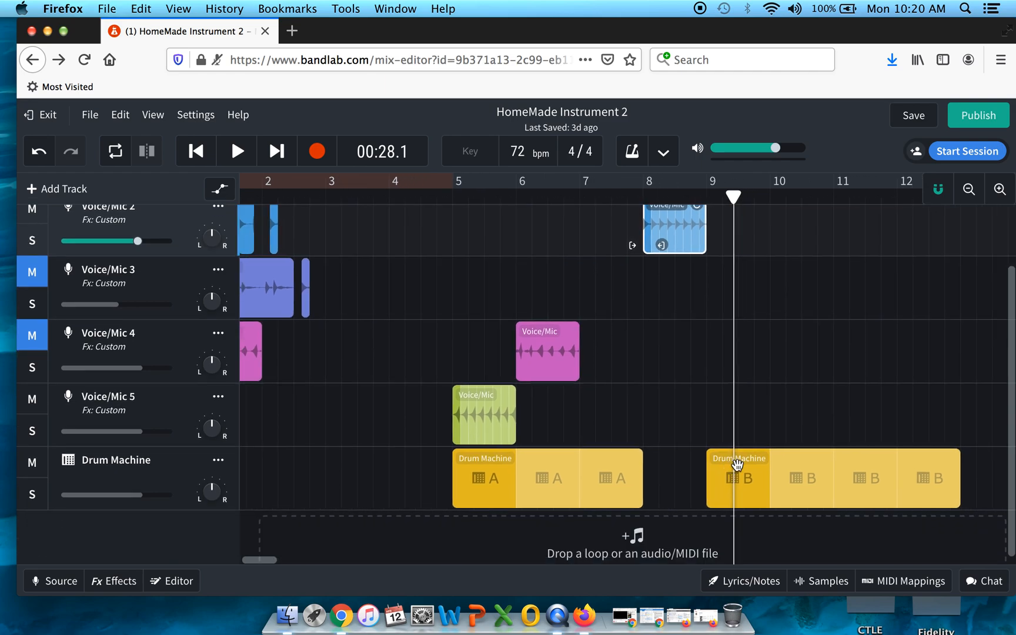
scroll(739, 469, "up", 1)
scroll(739, 469, "right", 2)
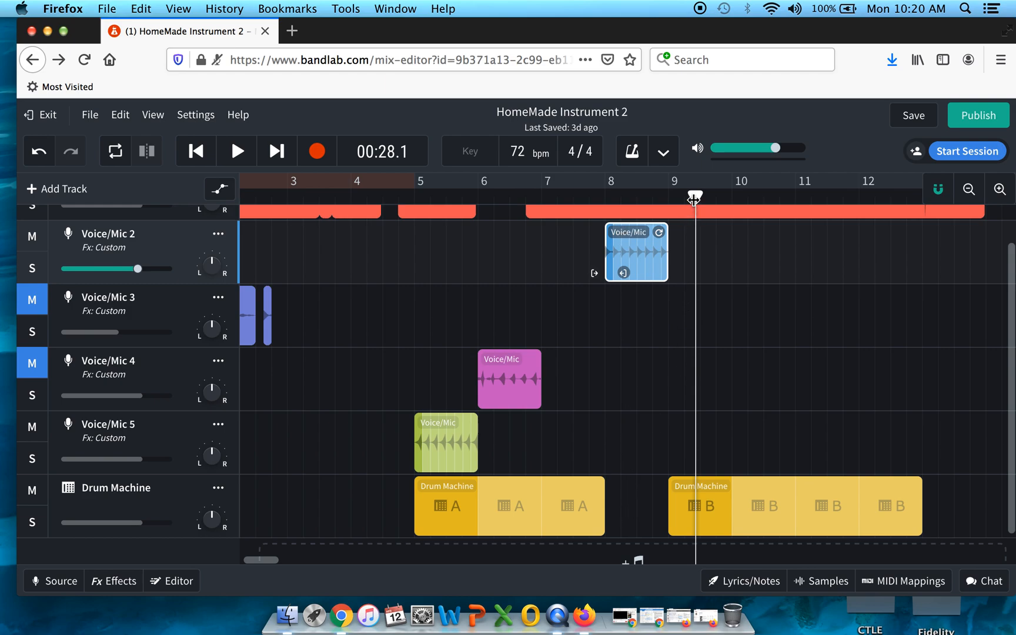
left_click_drag(682, 199, 605, 199)
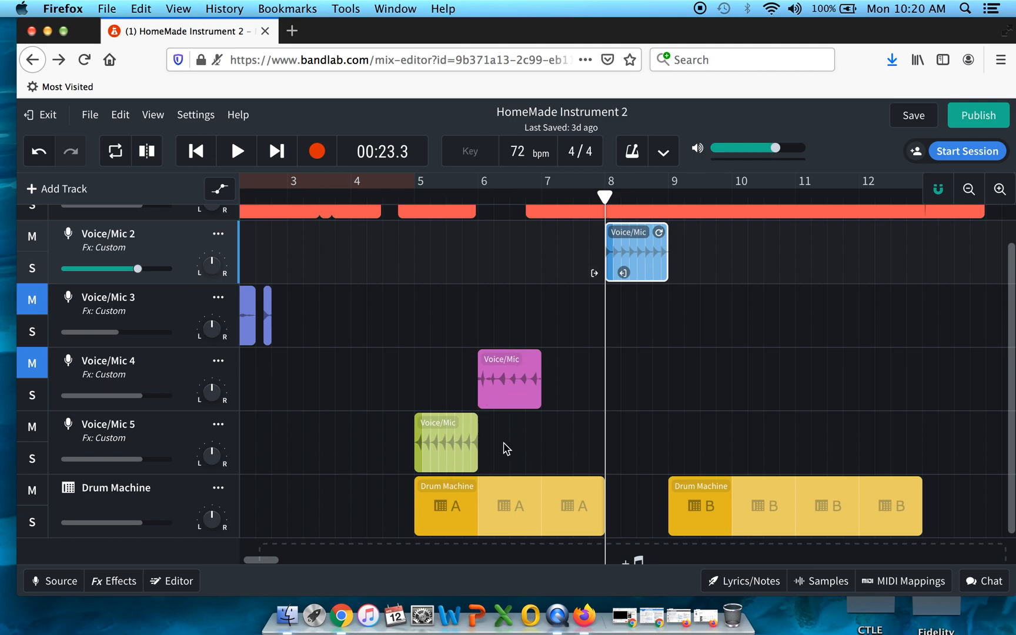